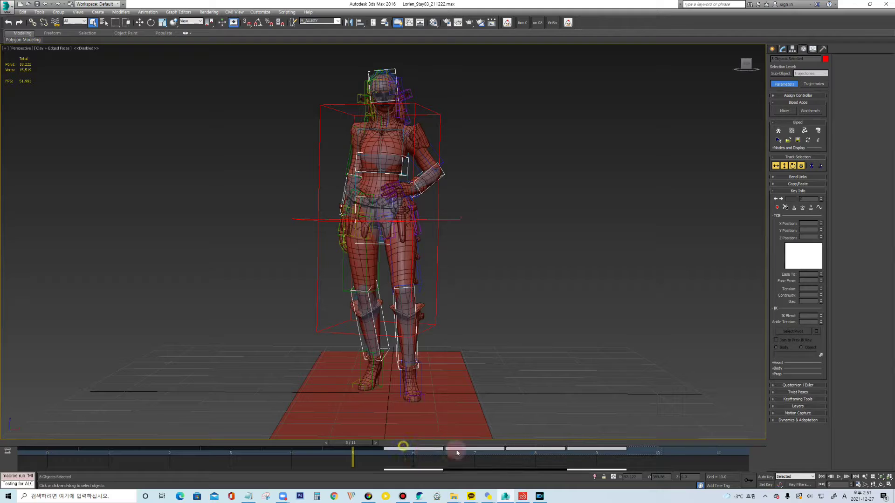
Step: Shift the selected trackbar keys left, turn on Auto Key and go to frame 6
left_click_drag(396, 461, 659, 455)
left_click_drag(393, 454, 362, 450)
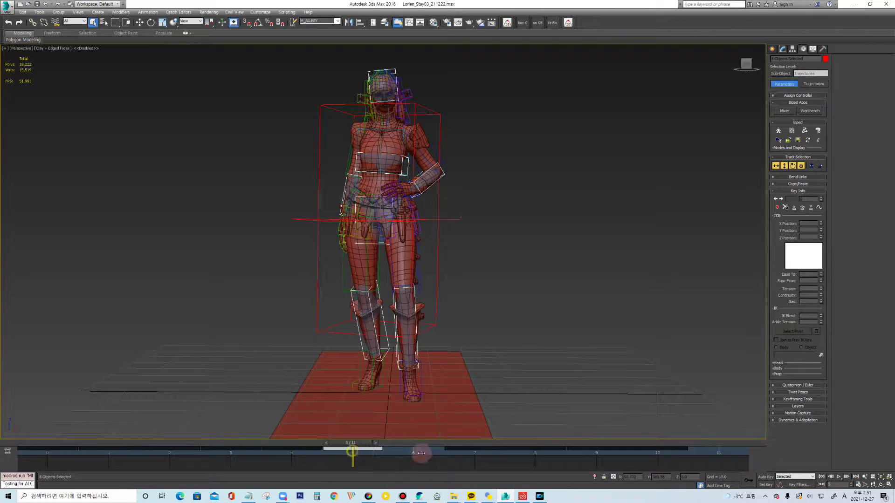
key("n")
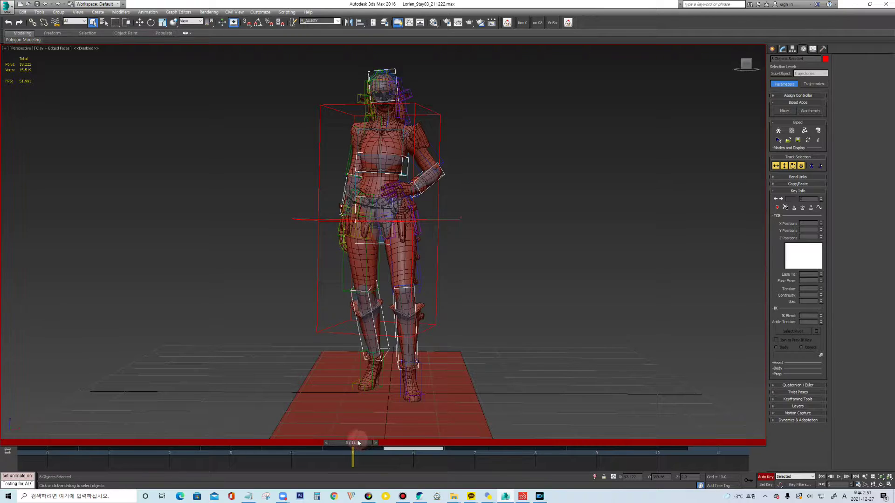
left_click_drag(351, 442, 413, 442)
Step: Select Bip001 and rotate it to twist the whole body into a new pose
left_click(785, 166)
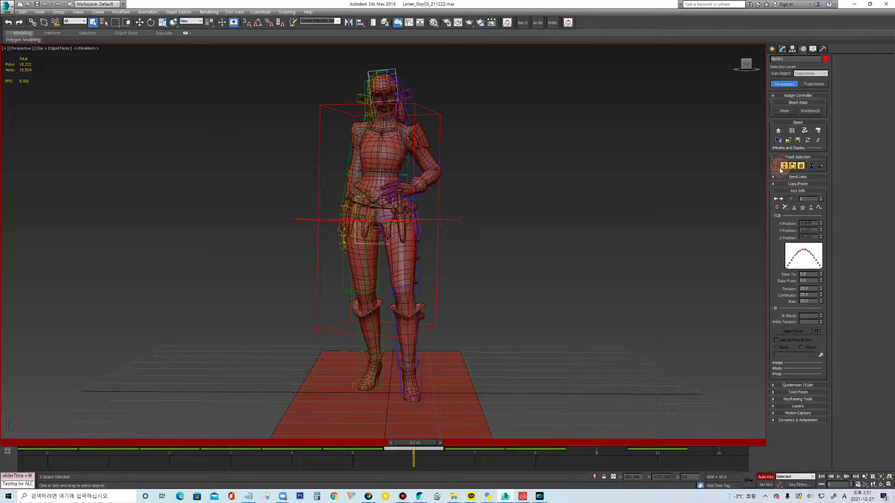
middle_click_drag(423, 201, 424, 215, "alt")
key("e")
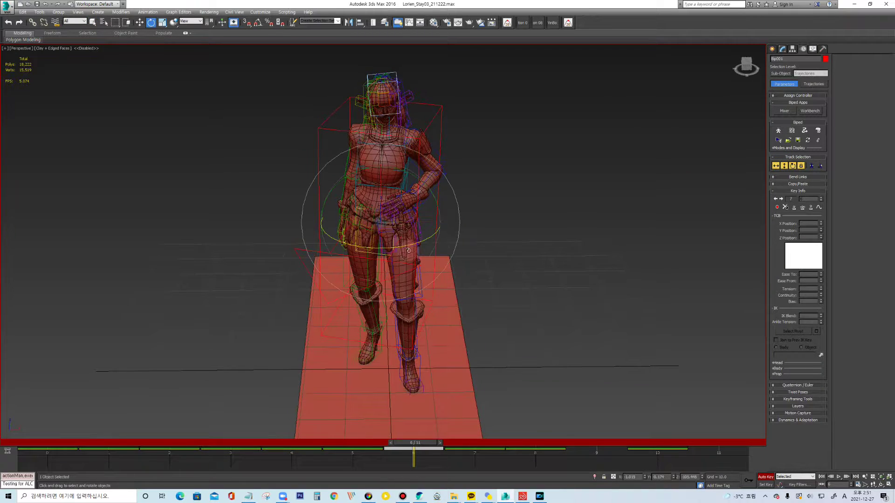
left_click_drag(406, 246, 425, 174)
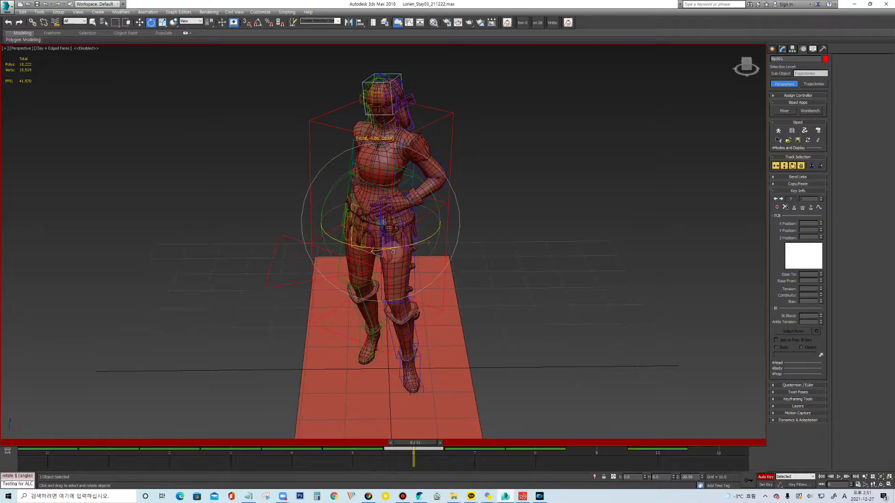
Step: Select the biped's head and frame it in the Front view
middle_click_drag(425, 173, 400, 73, "alt")
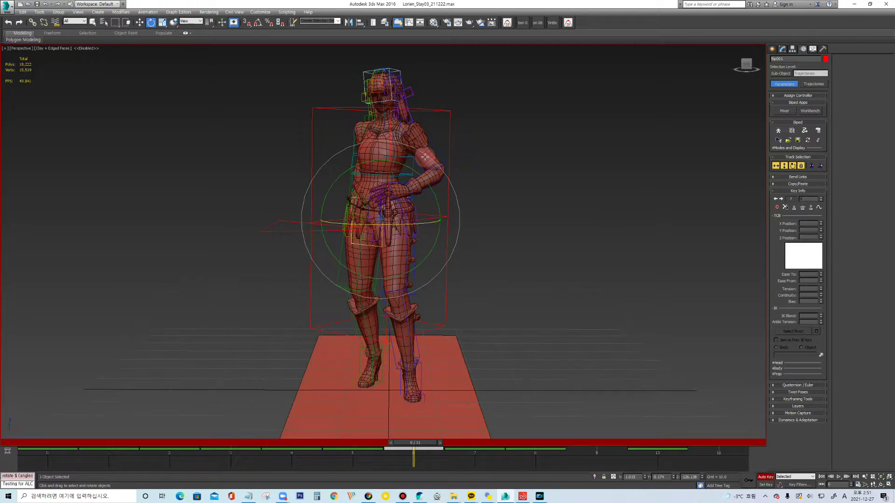
left_click(397, 71)
key("f")
scroll(424, 130, "up", 1)
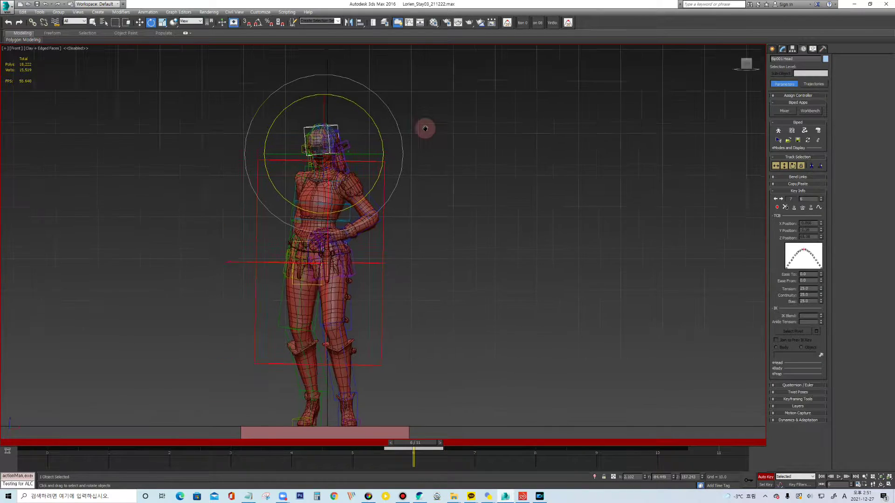
Step: Tilt the head in Local coordinates and rotate the left upper arm downward
scroll(424, 130, "up", 3)
right_click(332, 138, "alt")
left_click(329, 111)
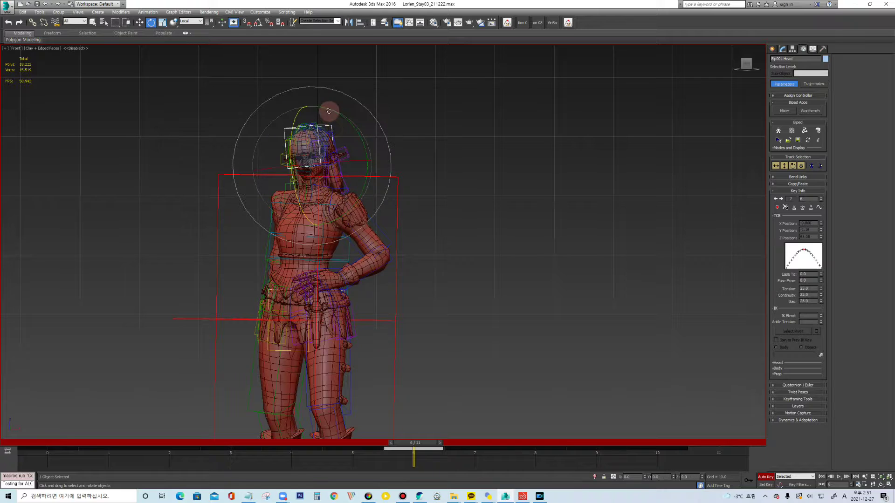
left_click_drag(333, 110, 344, 130)
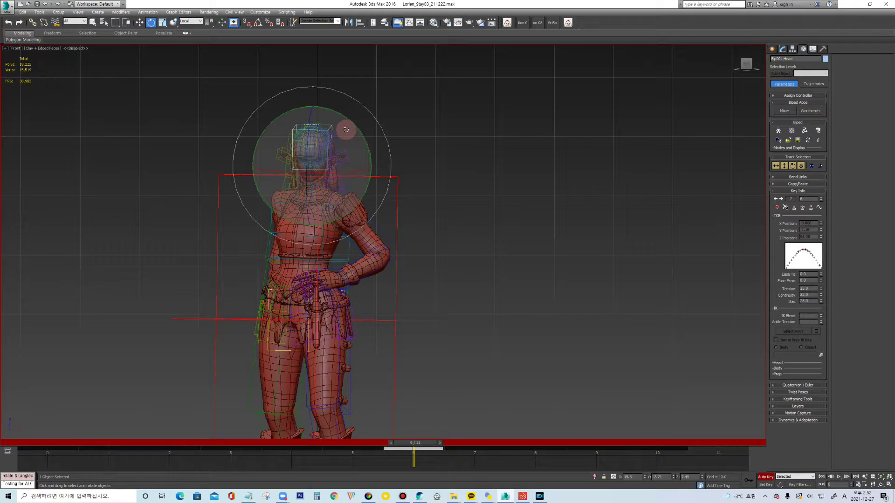
left_click(388, 244)
mouse_move(344, 272)
left_mouse_down()
mouse_move(360, 249)
mouse_move(339, 275)
mouse_move(347, 258)
left_mouse_up()
left_click(339, 274, "ctrl")
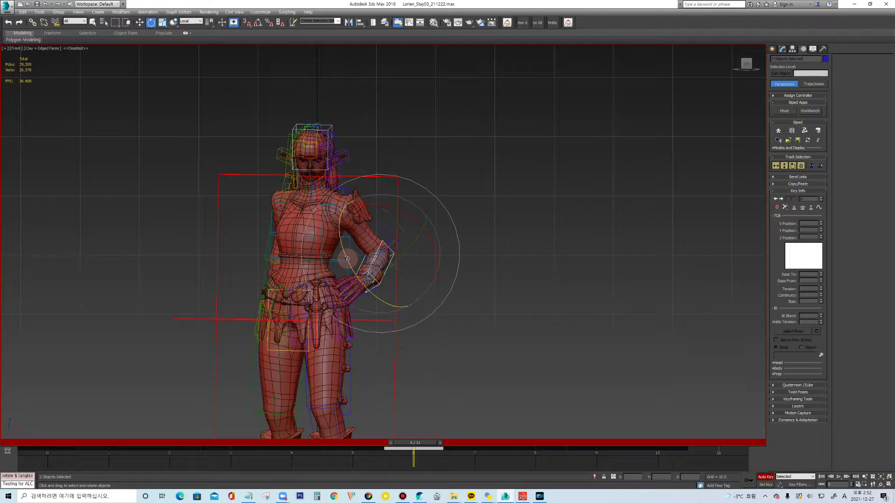
Step: In Perspective view, move Bip001 L Hand down onto the hip
key("p")
key("z")
scroll(431, 223, "down", 5)
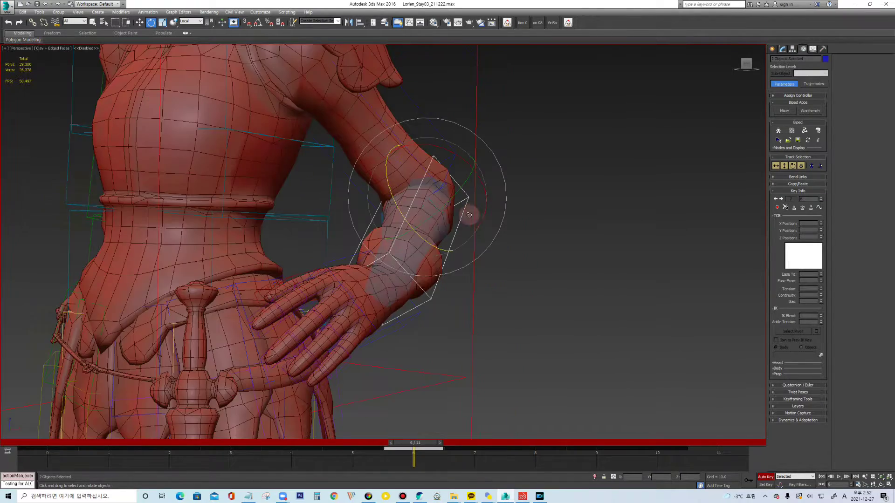
scroll(431, 222, "up", 2)
middle_click_drag(431, 223, 450, 230, "alt")
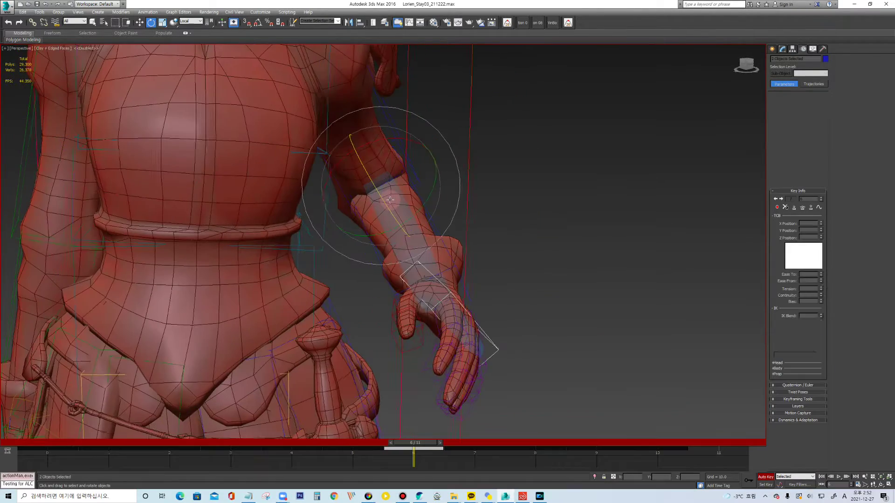
key("w")
mouse_move(443, 237)
left_mouse_down()
mouse_move(440, 289)
mouse_move(384, 301)
left_mouse_up()
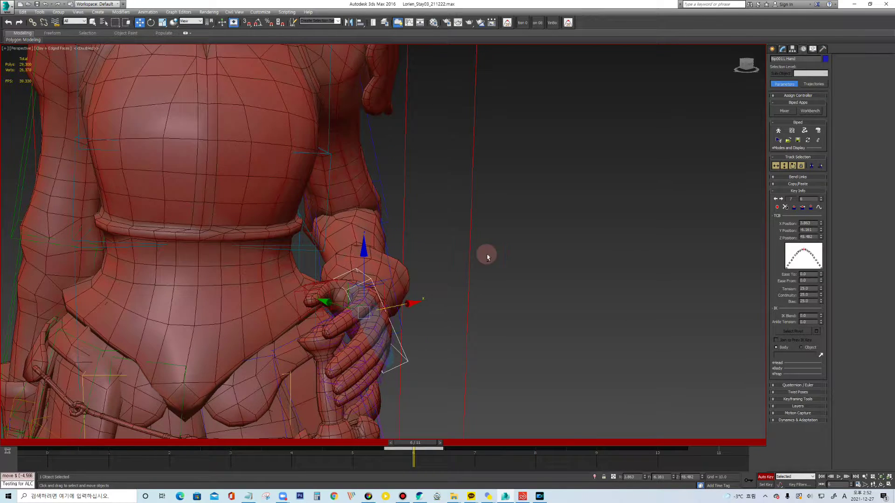
middle_click_drag(485, 253, 335, 254, "alt")
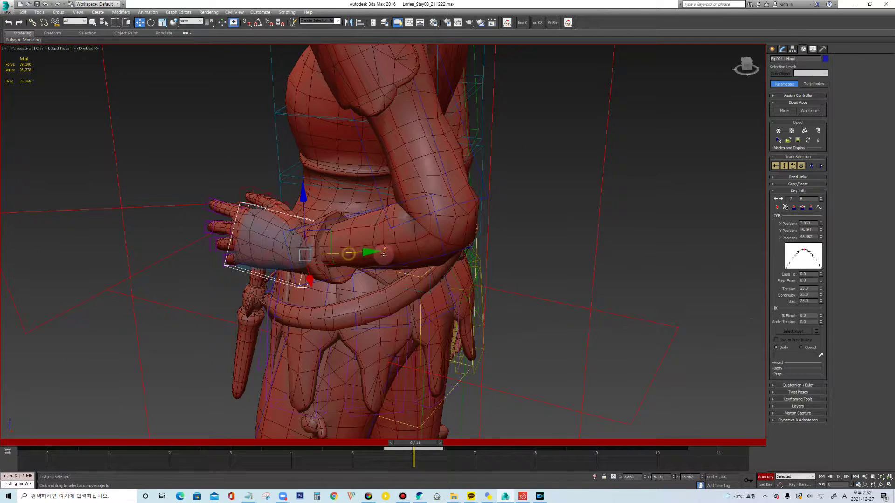
left_click_drag(383, 254, 434, 254)
Step: Rotate the left hand to sit flat against the hip, then select Bip001
key("e")
mouse_move(370, 218)
left_mouse_down()
mouse_move(376, 277)
mouse_move(378, 268)
left_mouse_up()
middle_click_drag(350, 225, 422, 216, "alt")
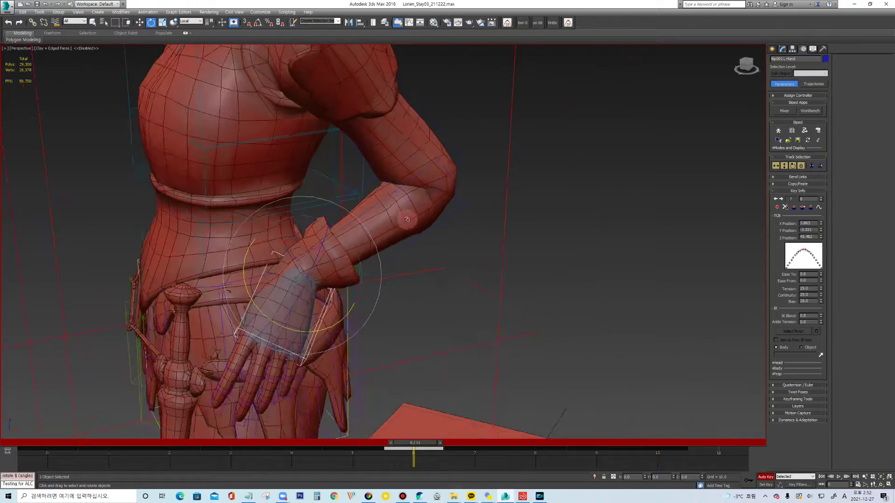
left_click_drag(305, 258, 325, 255)
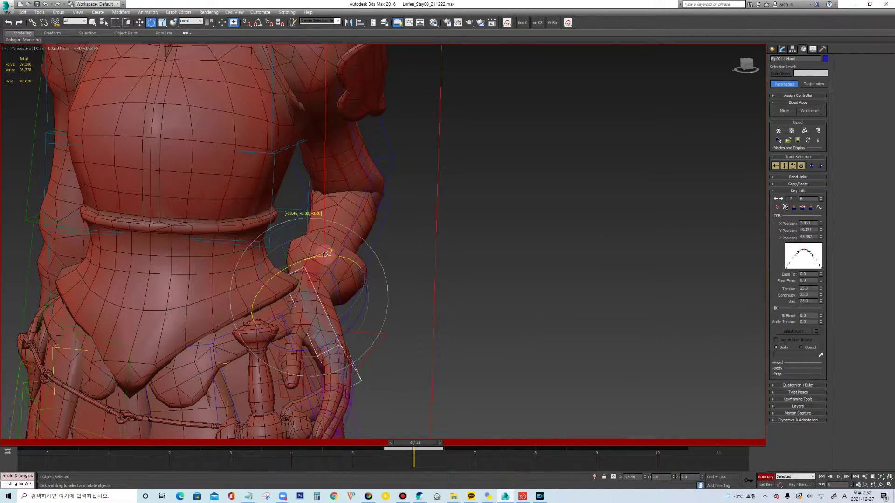
scroll(411, 208, "down", 5)
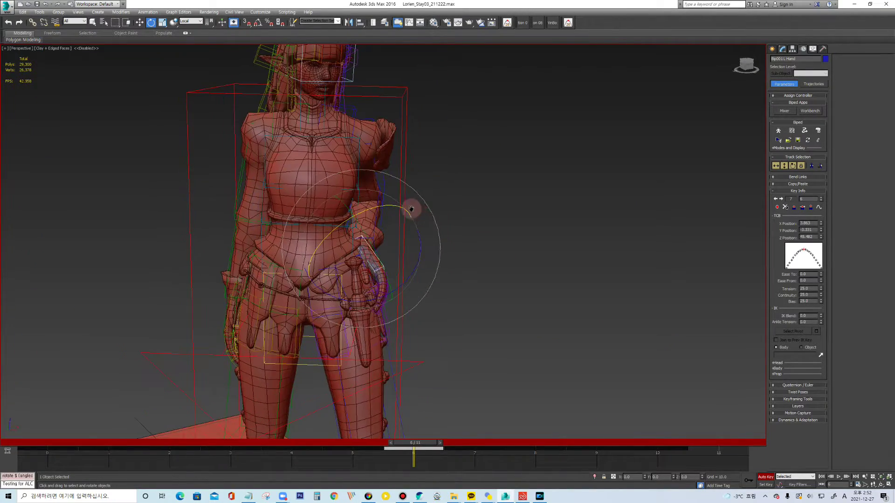
scroll(411, 202, "down", 3)
scroll(411, 202, "down", 1)
scroll(409, 190, "up", 4)
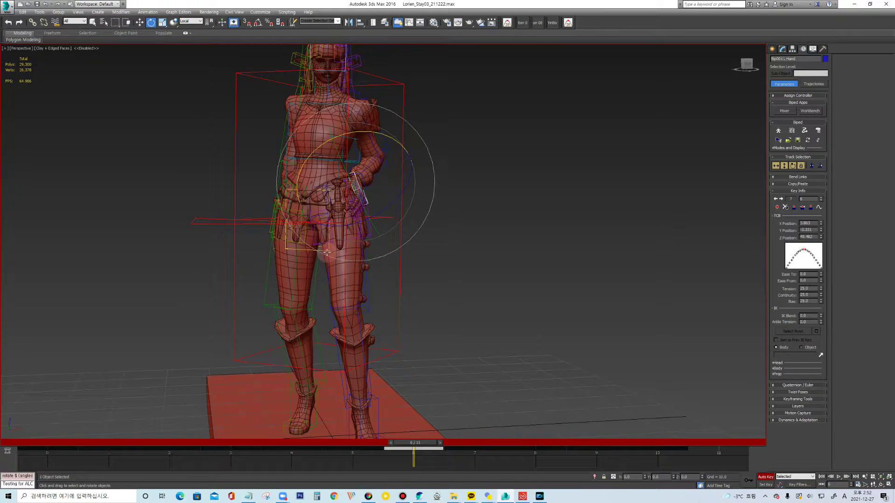
left_click(786, 166)
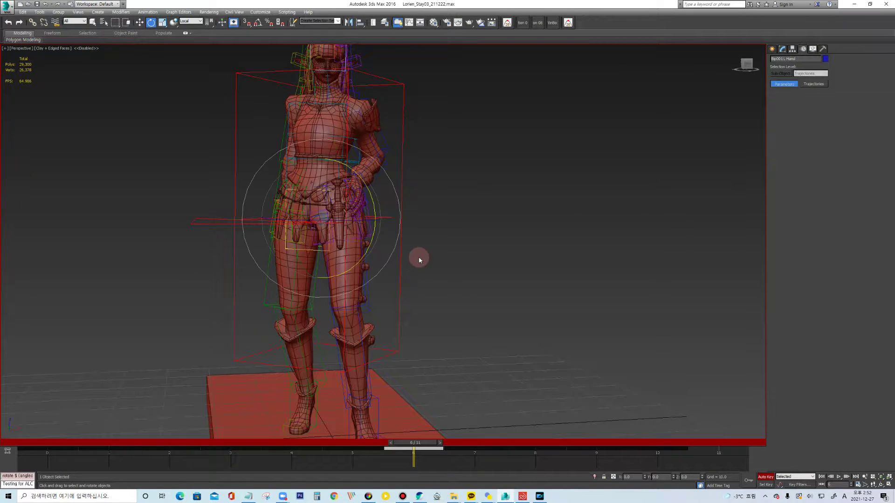
Step: Compare frames 5 and 6, then raise the biped's body slightly at frame 6
middle_click_drag(420, 256, 415, 259, "alt")
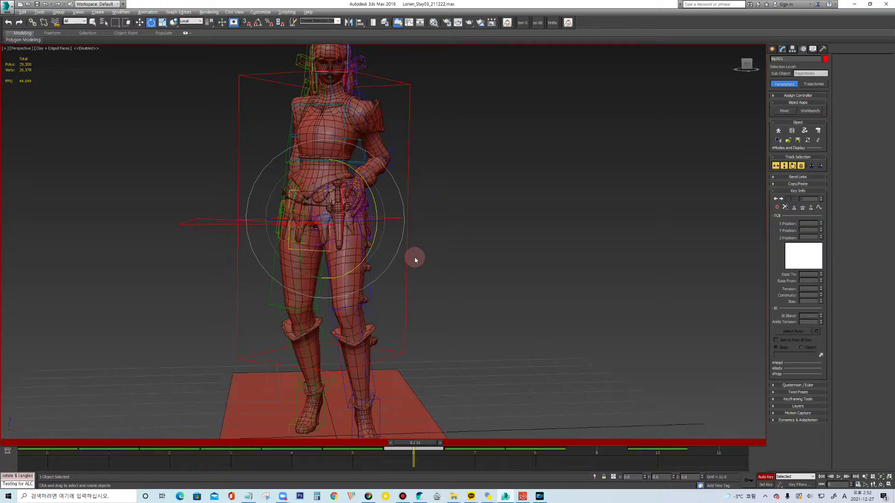
left_click(360, 445)
left_click(414, 445)
key("e")
key("w")
mouse_move(360, 182)
left_mouse_down()
mouse_move(358, 170)
mouse_move(344, 171)
left_mouse_up()
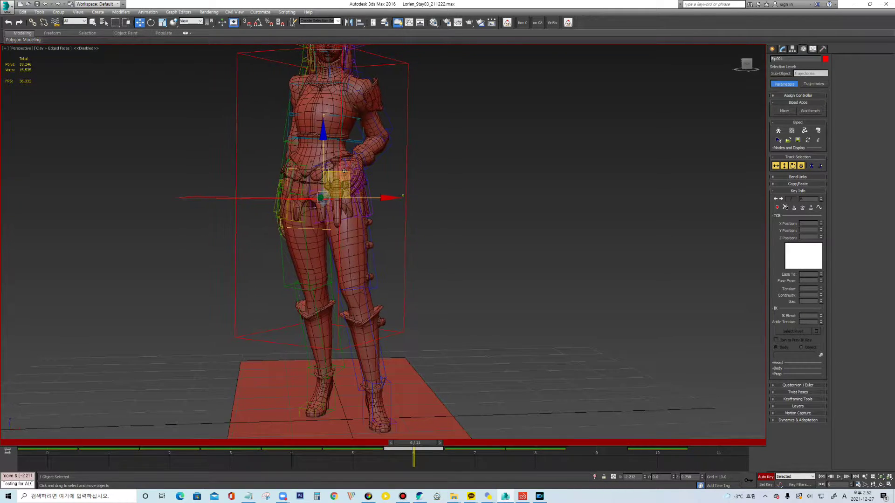
Step: Rotate the pelvis slightly and lower Bip001 a touch
left_click(314, 225)
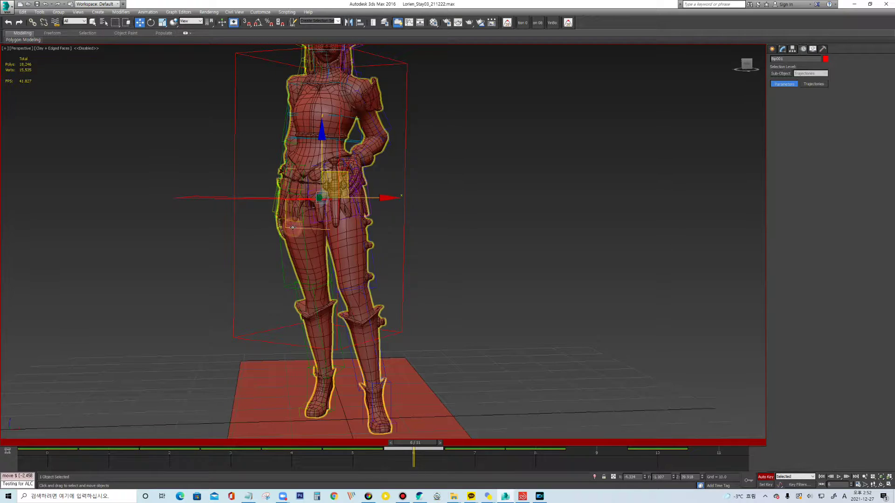
key("e")
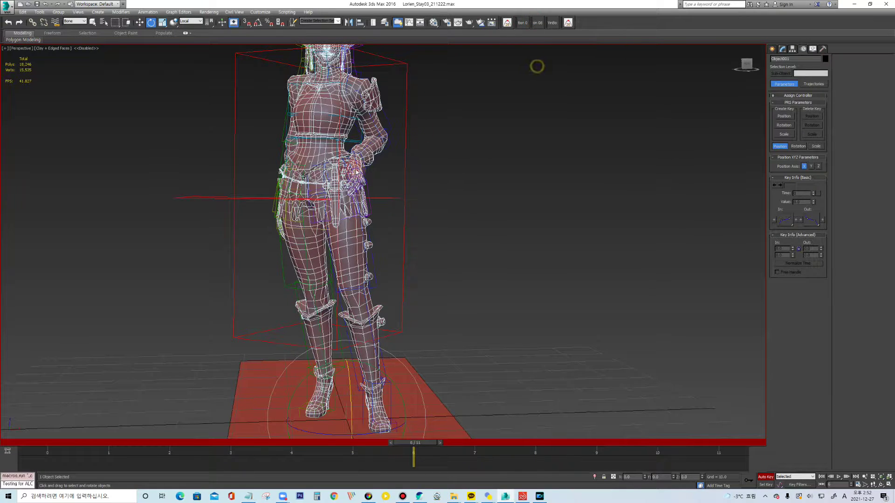
left_click(537, 66)
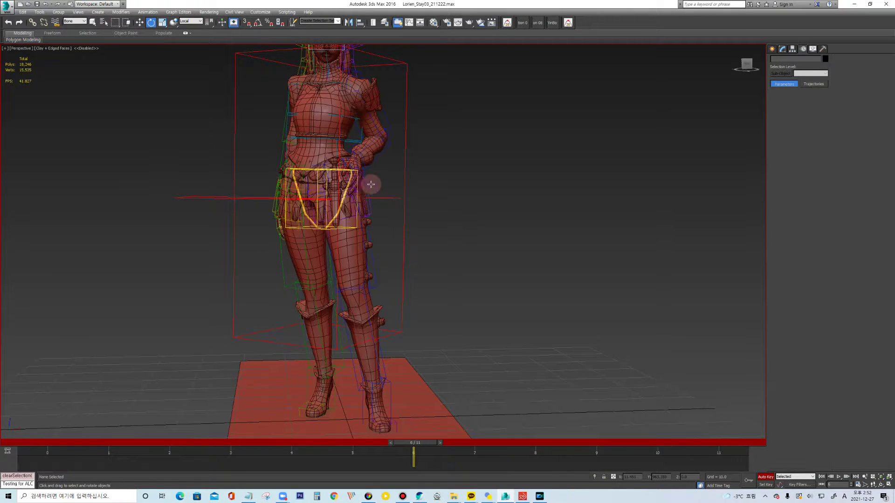
middle_click_drag(418, 181, 431, 178, "alt")
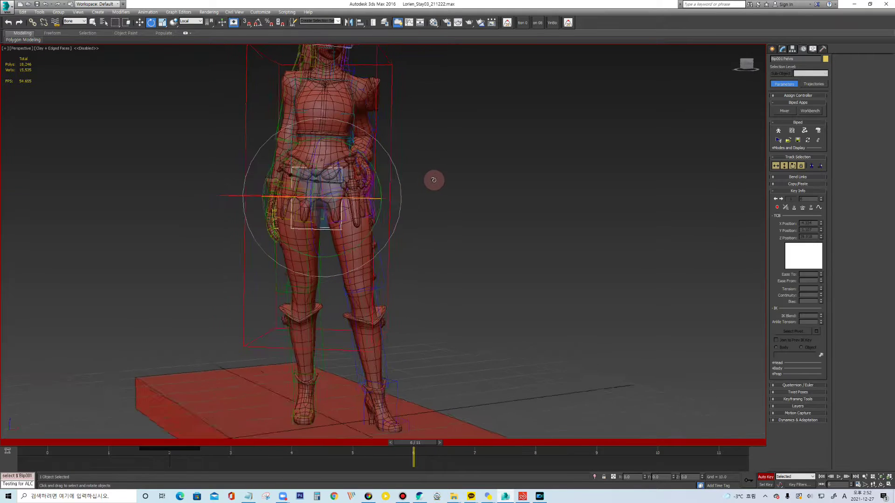
left_click_drag(344, 139, 349, 140)
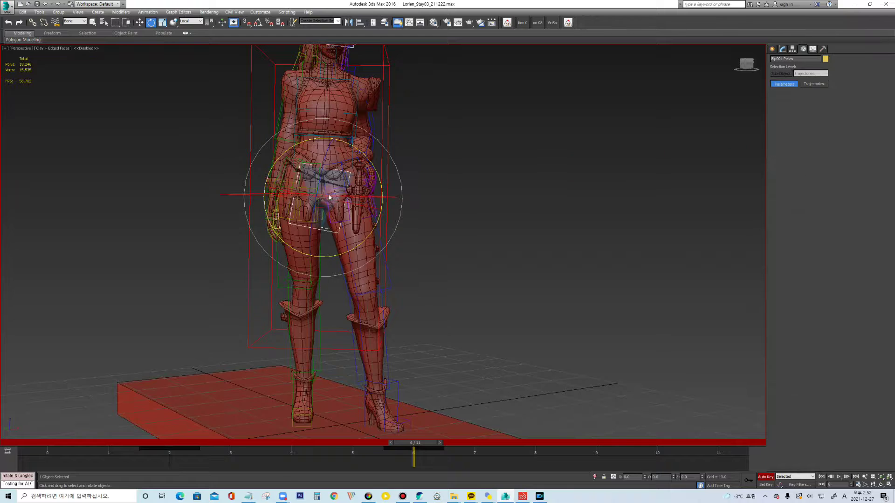
left_click(781, 167)
left_click_drag(324, 160, 324, 162)
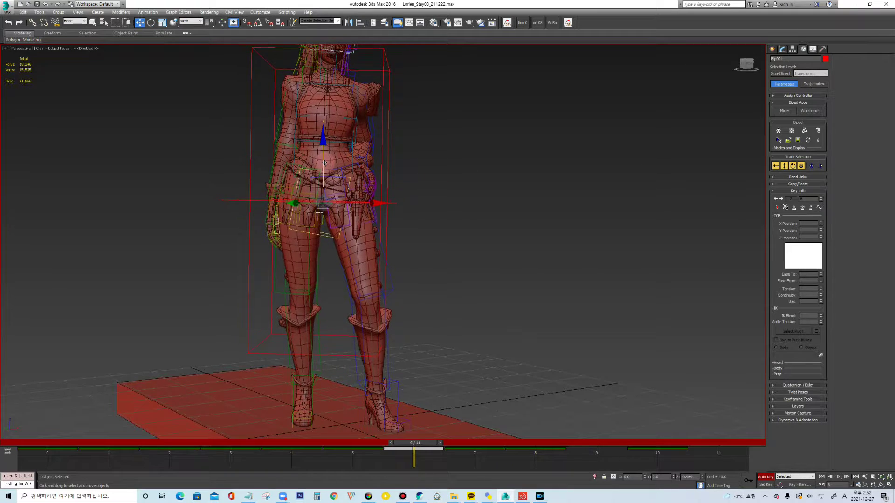
Step: Tilt Bip001 Spine to lean the torso and rotate Spine1 so the chest stands upright
left_click(271, 270)
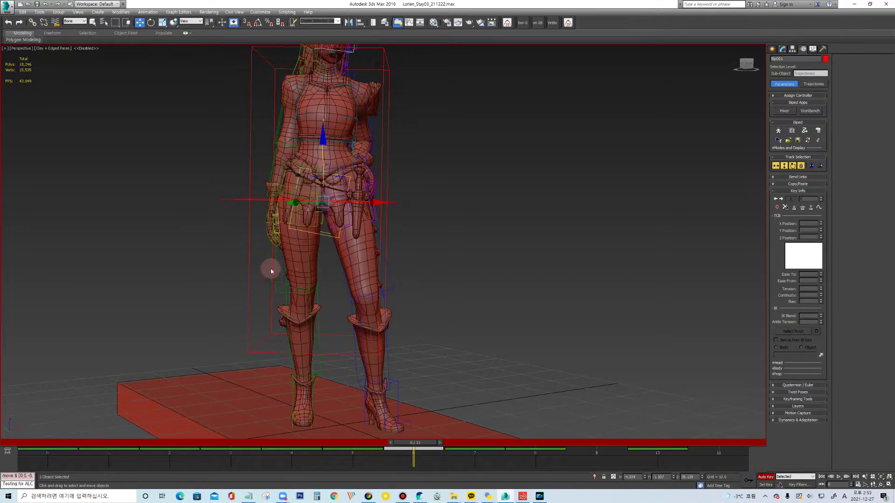
left_click(295, 149)
key("e")
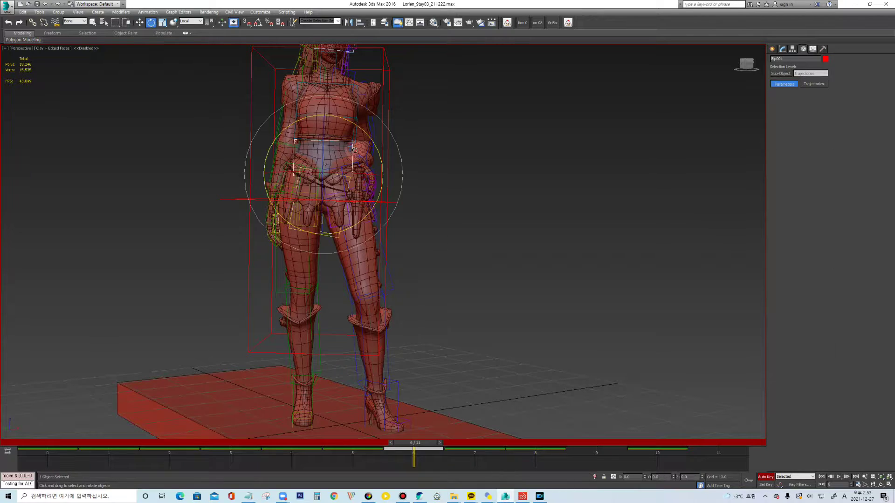
left_click_drag(358, 125, 364, 125)
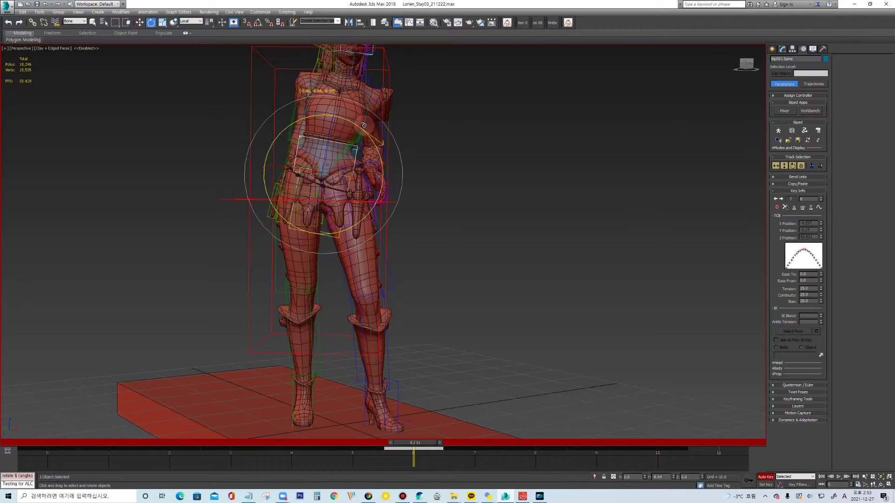
left_click(361, 134)
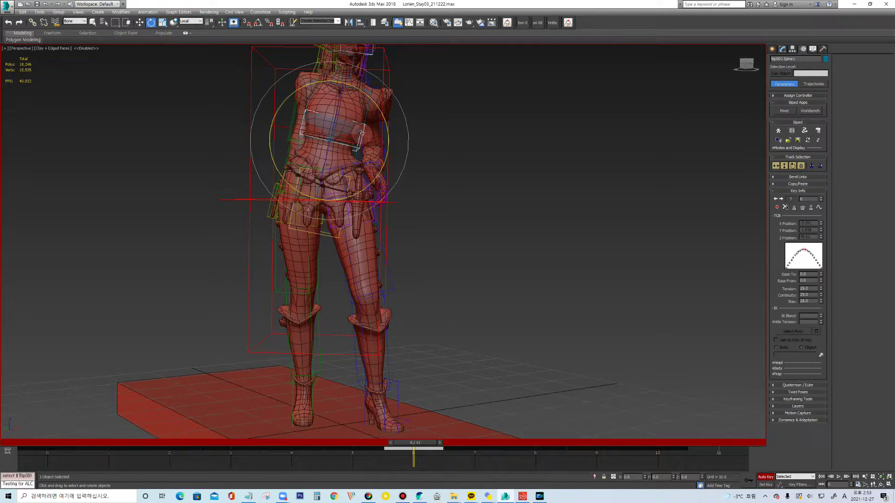
left_click(365, 115)
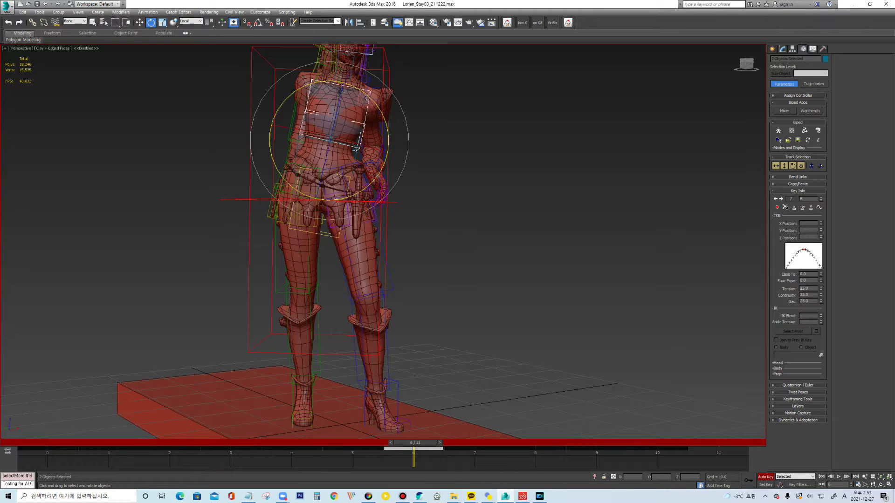
left_click_drag(366, 96, 362, 96)
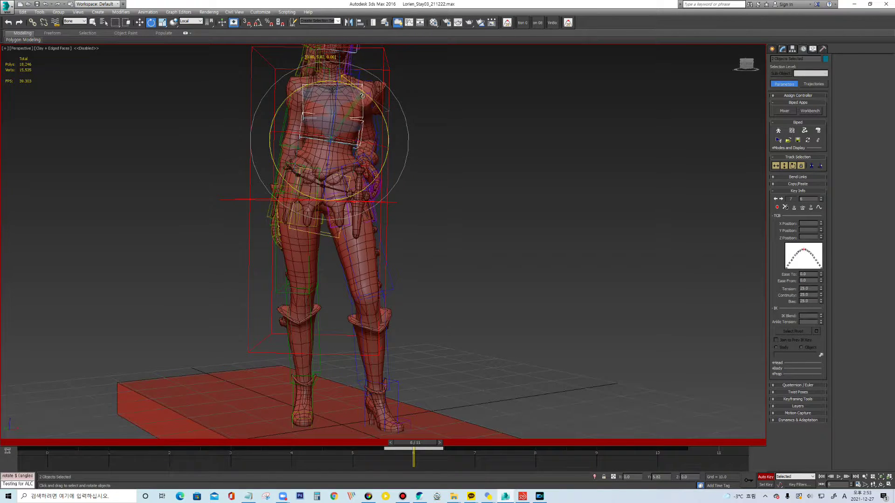
middle_click_drag(397, 114, 422, 122, "alt")
Step: Slide Bip001 left and slightly up on the platform
left_click(775, 166)
mouse_move(507, 148)
middle_mouse_down("alt")
mouse_move(525, 147)
mouse_move(437, 181)
middle_mouse_up("alt")
key("w")
left_click_drag(334, 191, 317, 185)
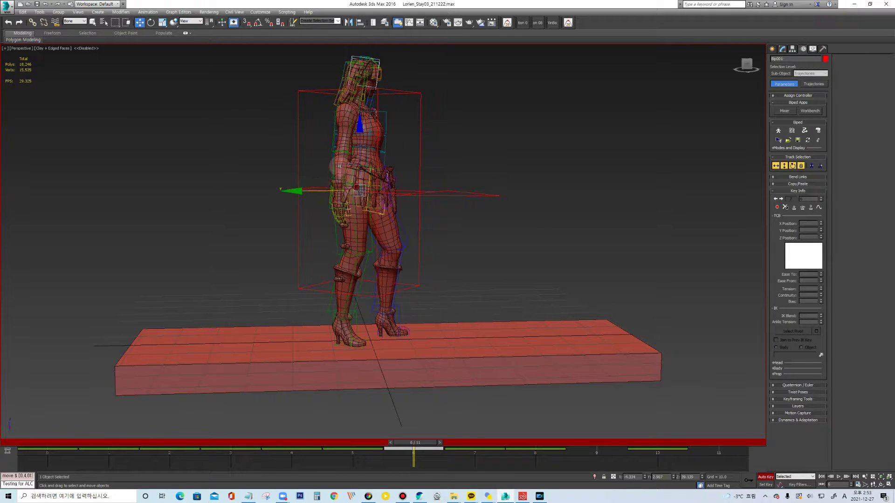
left_click_drag(343, 165, 340, 162)
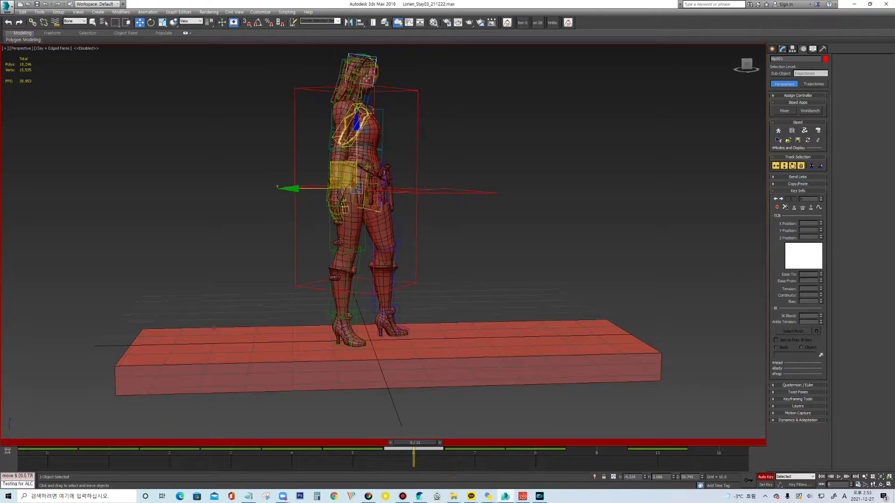
mouse_move(375, 164)
middle_mouse_down()
mouse_move(382, 208)
mouse_move(354, 263)
mouse_move(406, 250)
mouse_move(425, 255)
mouse_move(418, 213)
mouse_move(384, 256)
middle_mouse_up()
Step: Bend Bip001 L Calf and tilt the left foot
left_click(378, 333)
key("e")
left_click_drag(383, 255, 369, 261)
mouse_move(486, 213)
middle_mouse_down("alt")
mouse_move(457, 216)
mouse_move(434, 188)
mouse_move(454, 192)
middle_mouse_up("alt")
scroll(434, 188, "up", 2)
key("Page_Down")
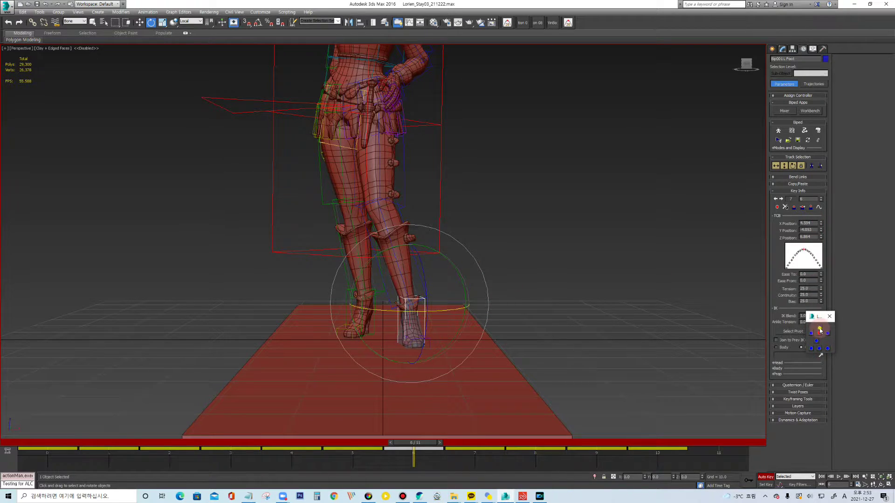
left_click_drag(438, 313, 435, 315)
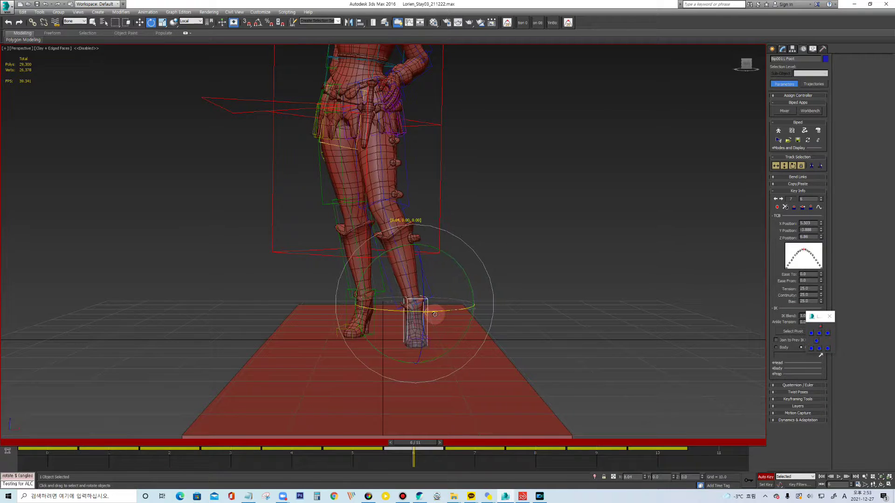
mouse_move(437, 261)
left_mouse_down()
mouse_move(418, 263)
mouse_move(447, 310)
mouse_move(426, 303)
left_mouse_up()
Step: Move Bip001 L Foot forward
key("w")
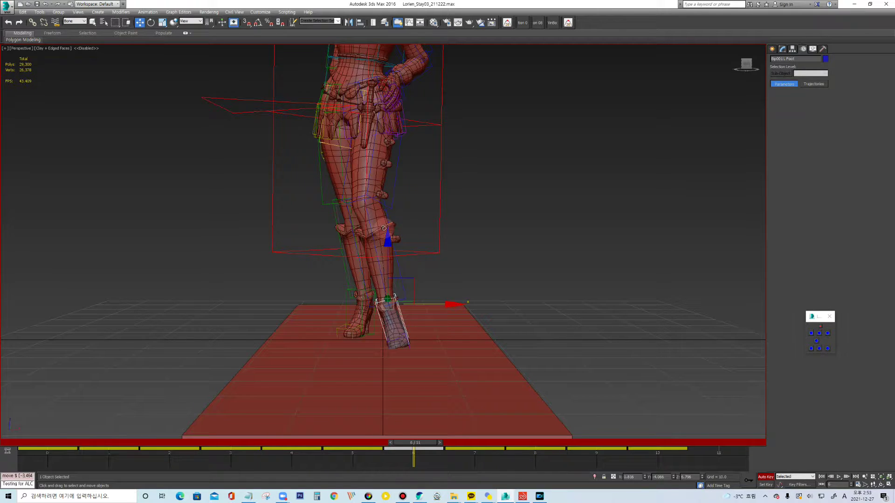
left_click(384, 228)
key("e")
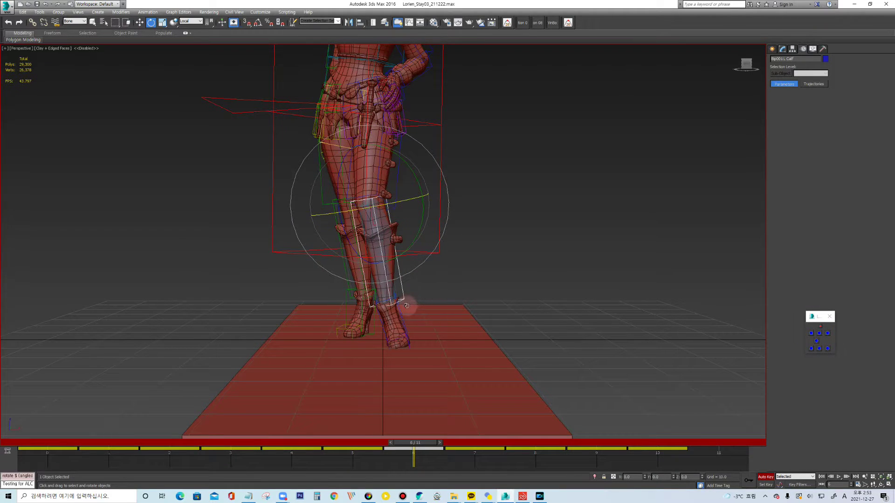
left_click(403, 322)
mouse_move(410, 289)
middle_mouse_down("alt")
mouse_move(454, 161)
mouse_move(416, 187)
mouse_move(421, 300)
middle_mouse_up("alt")
key("w")
left_click_drag(423, 291, 436, 291)
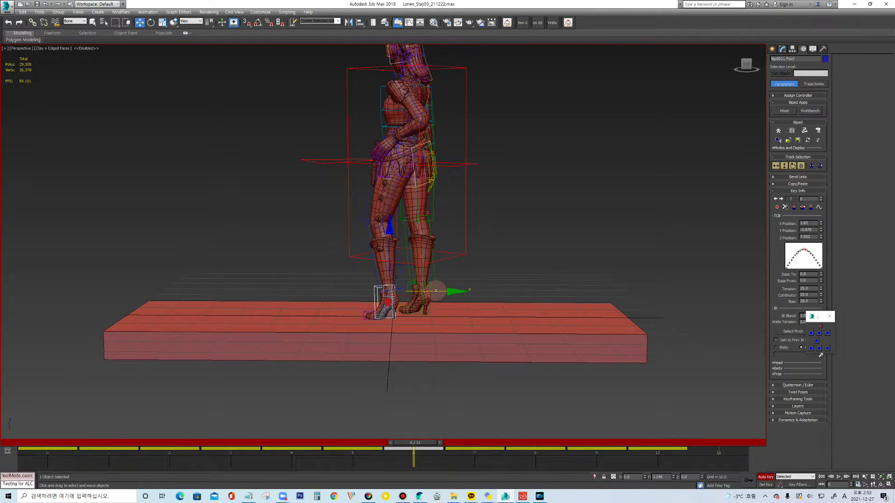
Step: In Right view, nudge Bip001 slightly sideways
key("r")
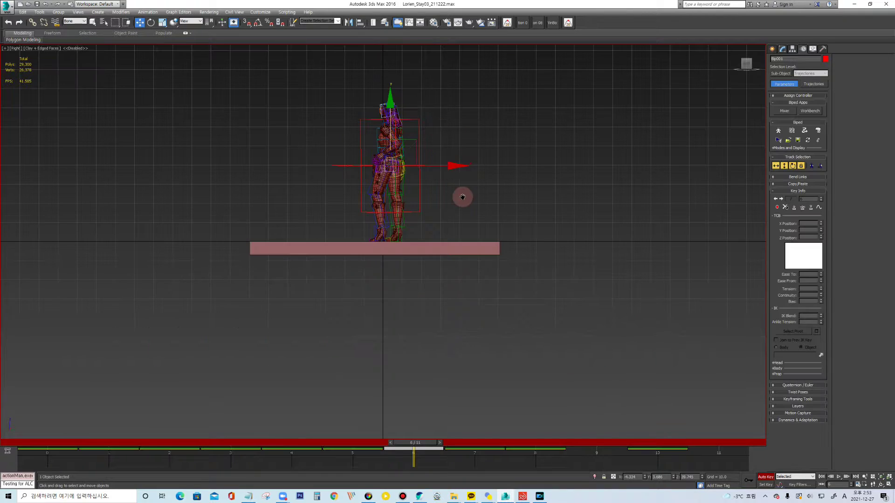
key("z")
left_click_drag(422, 275, 425, 274)
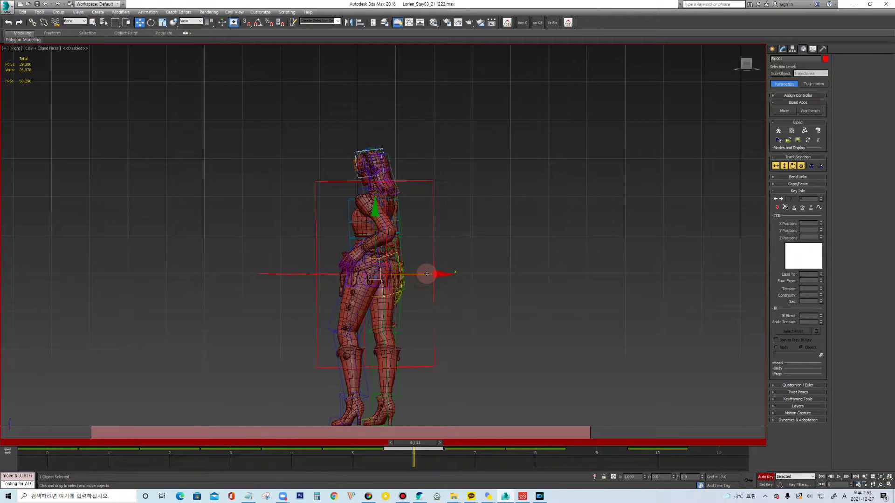
Step: In Front view, tilt Bip001 Head slightly and rotate the left forearm a little
key("f")
middle_click_drag(402, 247, 449, 178)
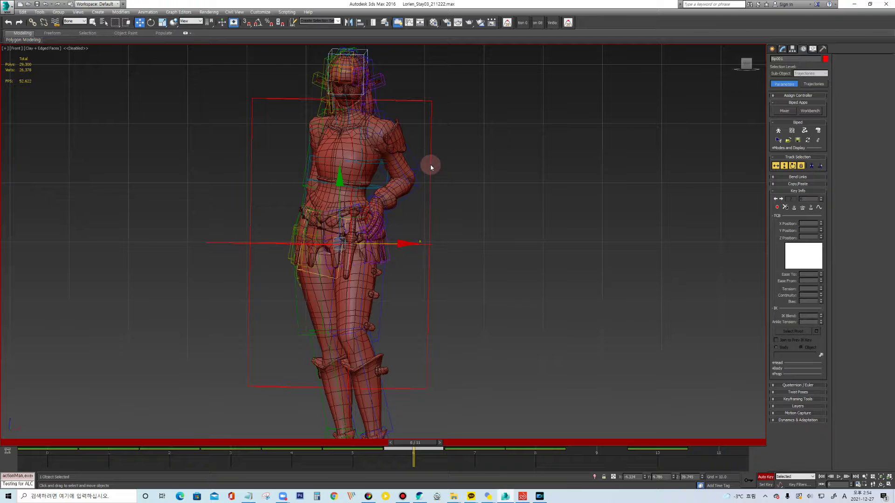
left_click(363, 54)
middle_click_drag(436, 105, 447, 161)
key("e")
left_click_drag(375, 90, 426, 146)
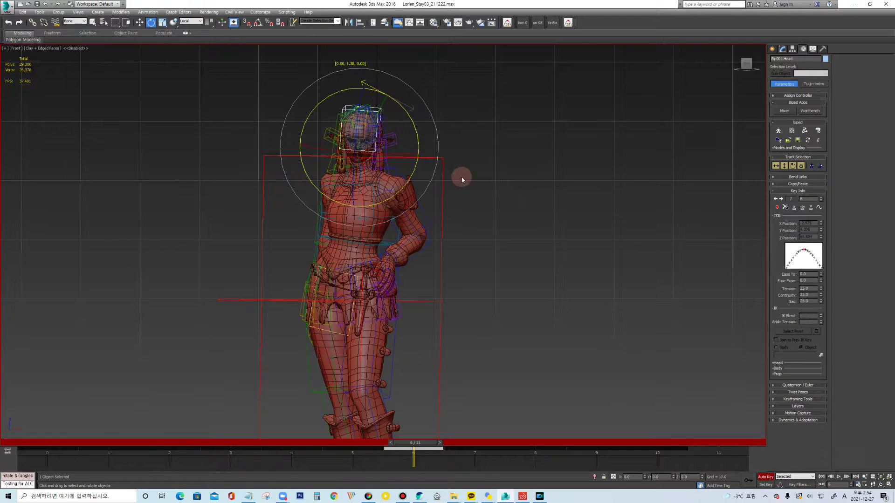
middle_click_drag(402, 279, 410, 203)
left_click(416, 186)
left_click_drag(385, 163, 386, 164)
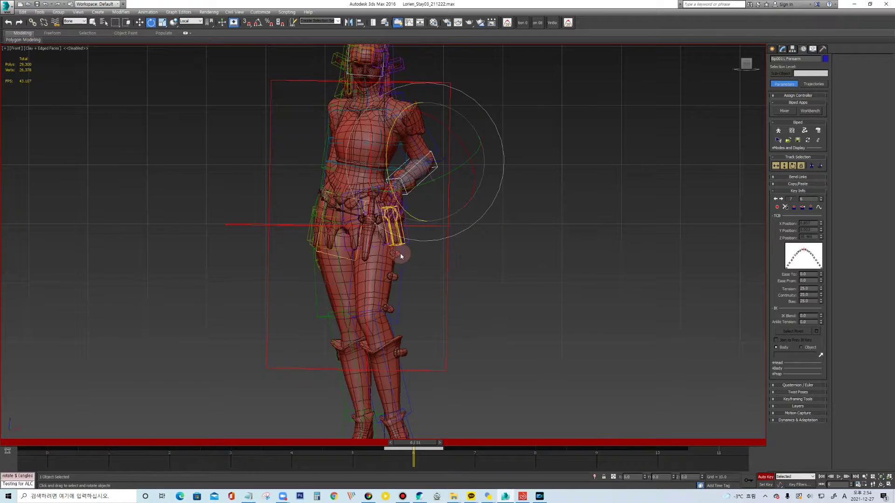
key("p")
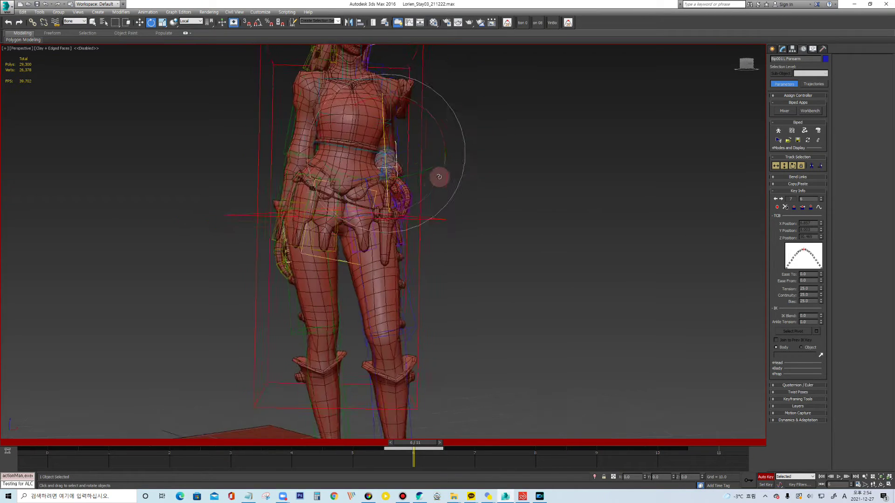
Step: Move Bip001 R Hand upward and rotate it to sit beside the hip
middle_click_drag(438, 176, 463, 242, "alt")
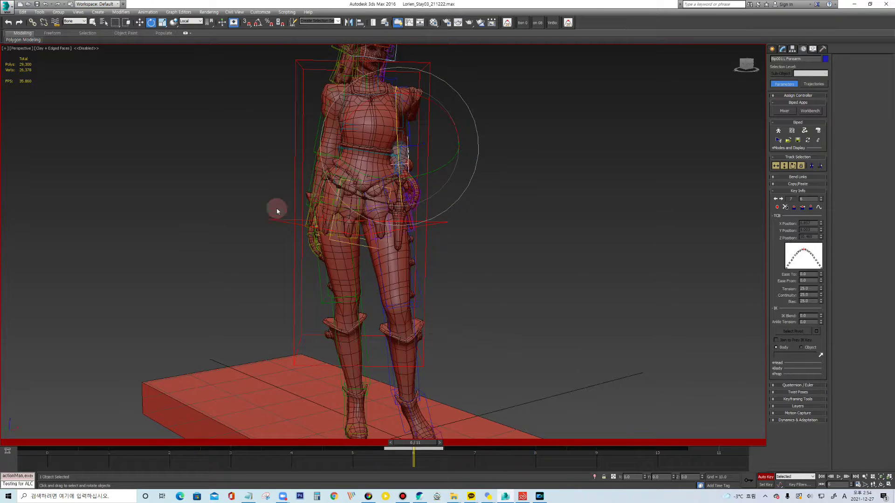
left_click(309, 216)
key("w")
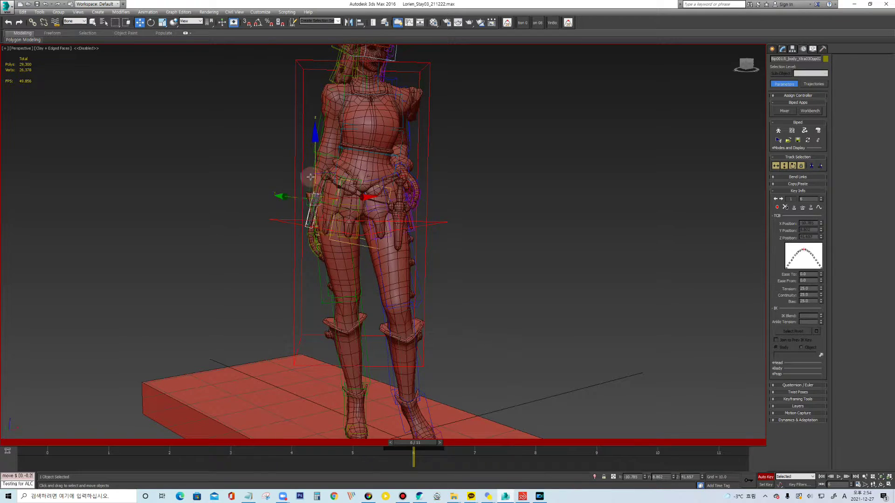
left_click(311, 176)
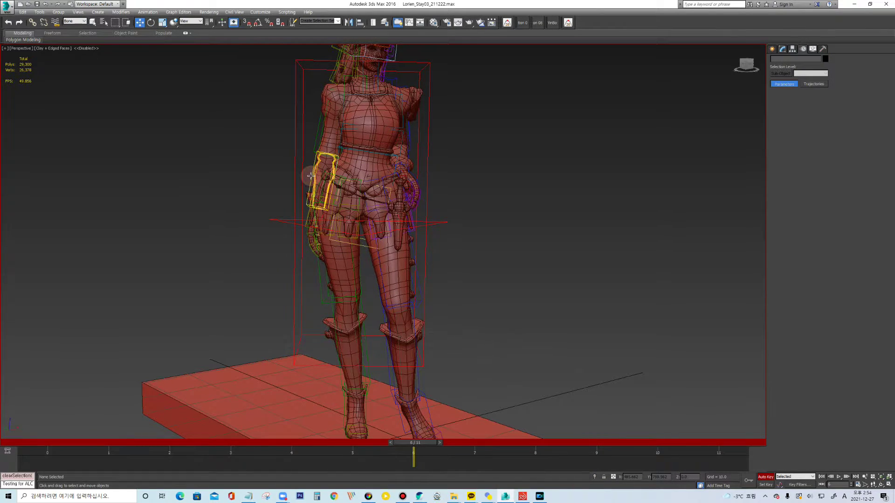
left_click(311, 176)
left_click(311, 179)
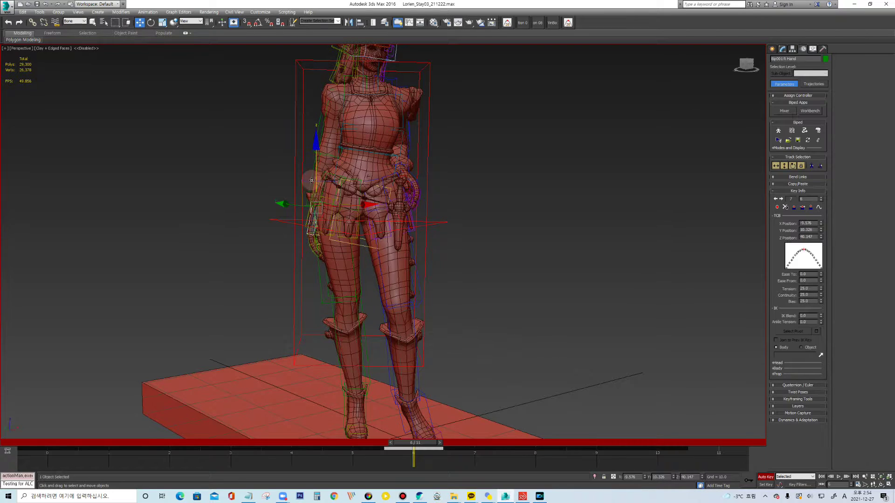
mouse_move(306, 169)
left_mouse_down()
mouse_move(317, 133)
mouse_move(299, 155)
left_mouse_up()
key("e")
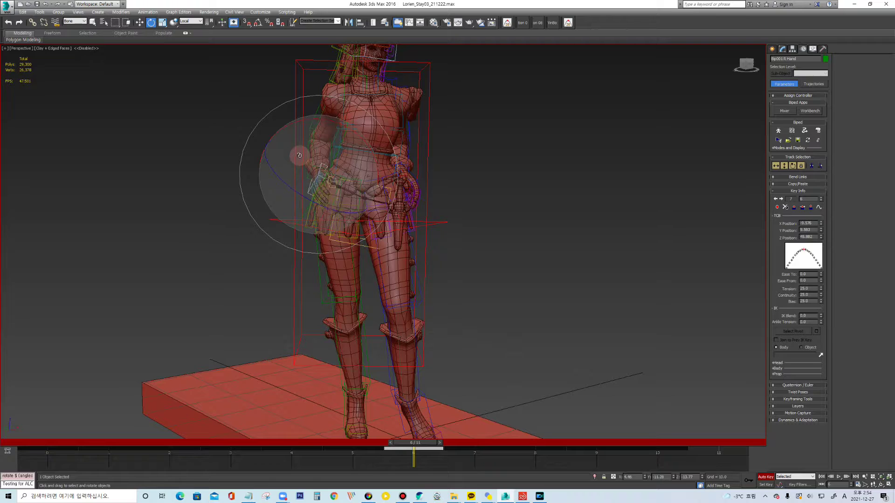
middle_click_drag(429, 166, 458, 186, "alt")
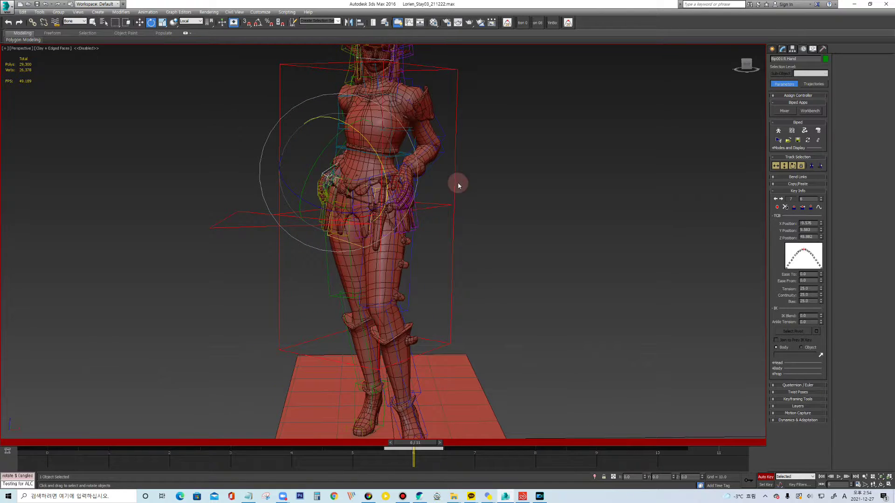
Step: Rotate the left forearm, swing the upper arm down to her side and turn the left hand
left_click(420, 158)
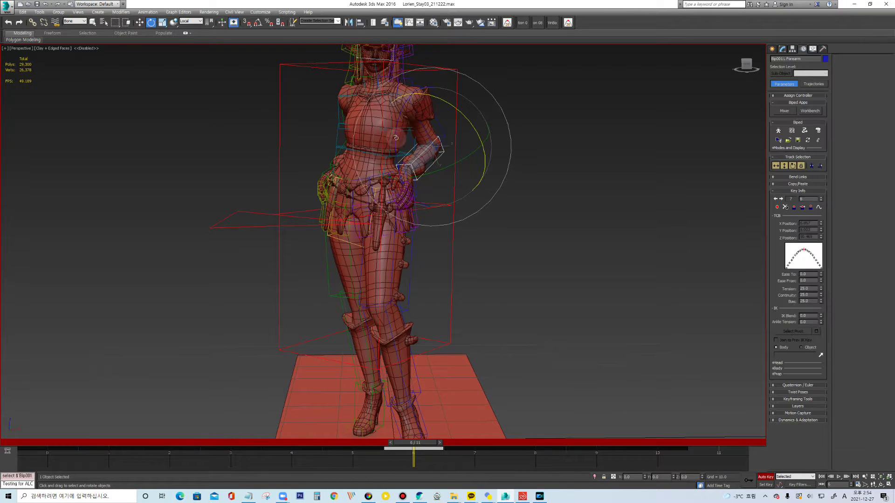
mouse_move(396, 122)
left_mouse_down()
mouse_move(407, 142)
mouse_move(395, 163)
left_mouse_up()
left_click(413, 109, "ctrl")
left_click_drag(413, 110, 457, 143)
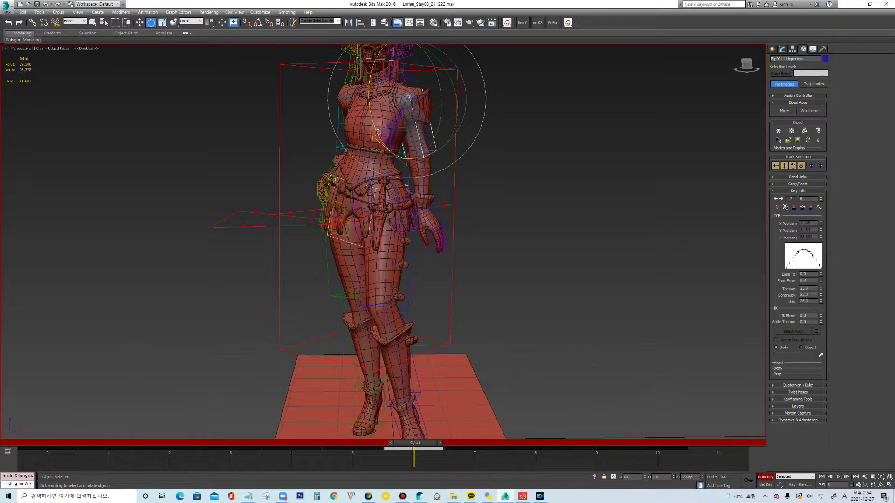
left_click_drag(461, 202, 465, 179)
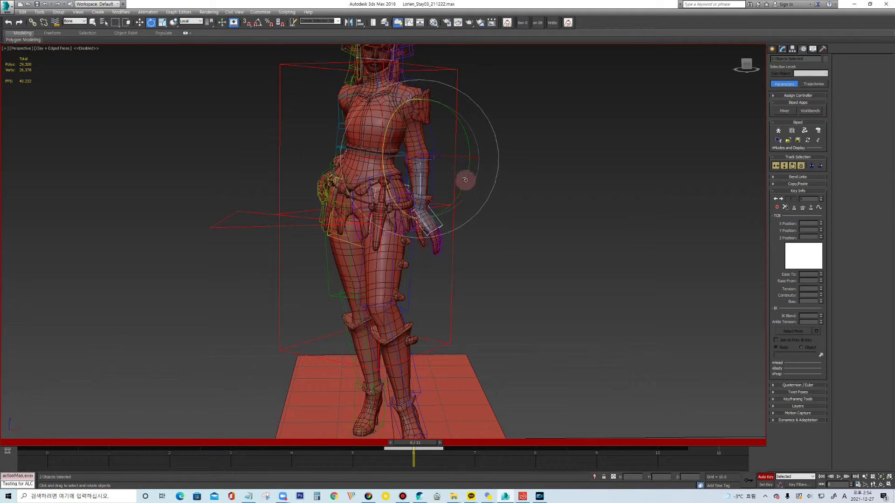
key("Page_Down")
left_click_drag(451, 167, 450, 184)
Step: Re-rotate the left upper arm and forearm, then turn the hand about 13 degrees onto the hip
key("Page_Up")
key("Page_Up")
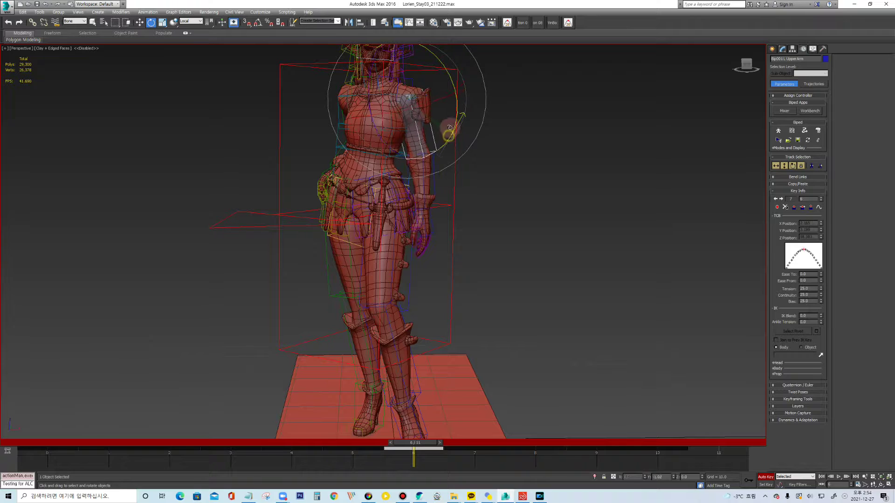
left_click_drag(442, 156, 445, 164)
key("Page_Down")
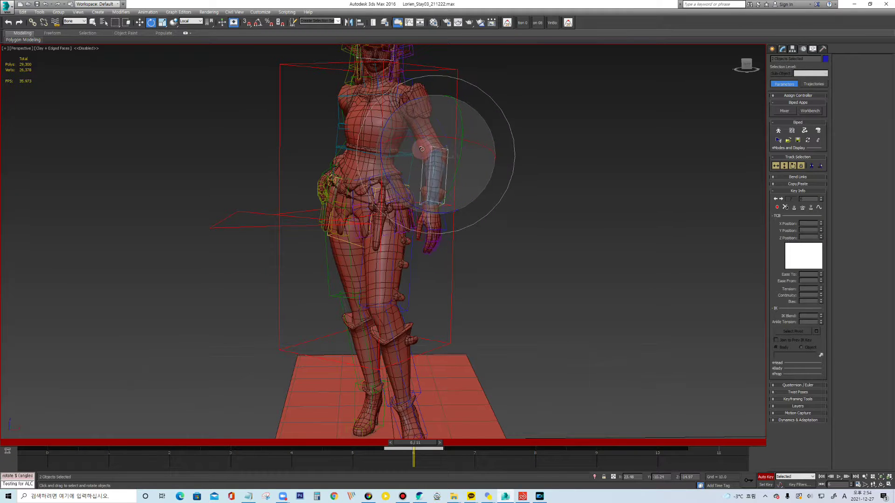
mouse_move(458, 117)
left_mouse_down()
mouse_move(450, 115)
mouse_move(438, 169)
left_mouse_up()
key("Page_Up")
left_click_drag(384, 155, 439, 186)
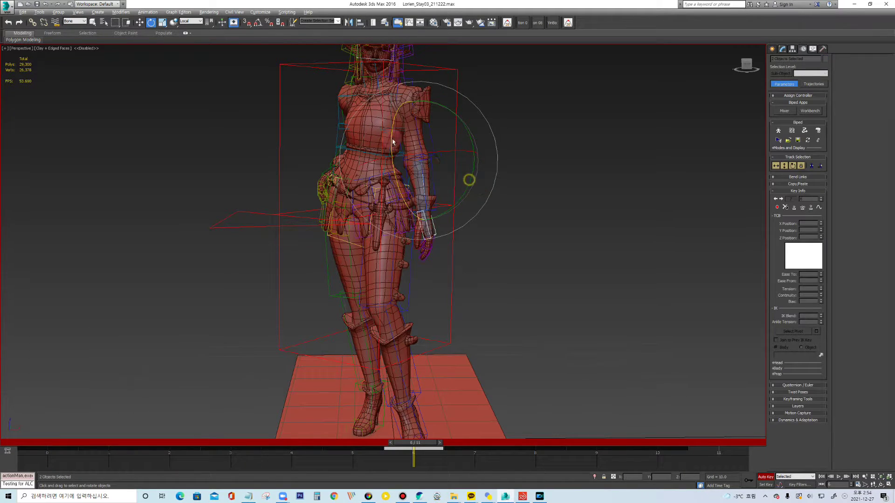
left_click(425, 224)
mouse_move(468, 176)
left_mouse_down()
mouse_move(470, 185)
mouse_move(451, 174)
left_mouse_up()
mouse_move(530, 153)
middle_mouse_down("alt")
mouse_move(465, 155)
mouse_move(451, 123)
middle_mouse_up("alt")
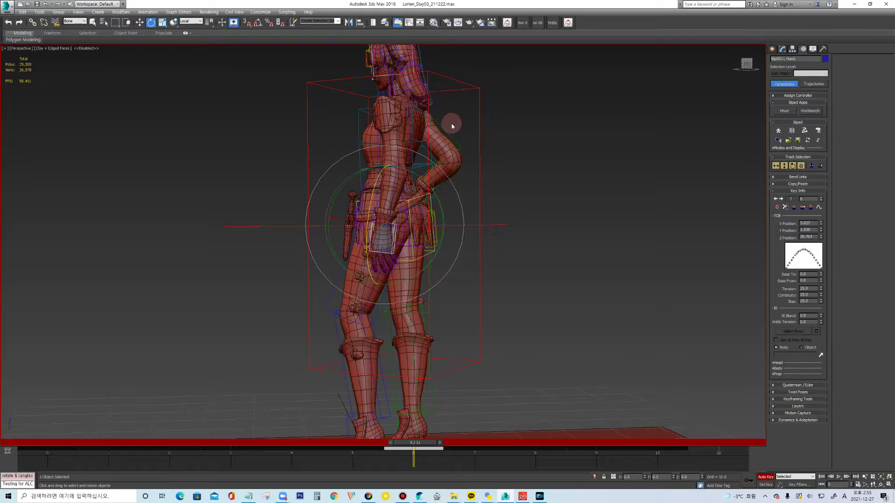
Step: Rotate Bip001 Spine and the chest bone to change the torso lean, then deselect
left_click(360, 177)
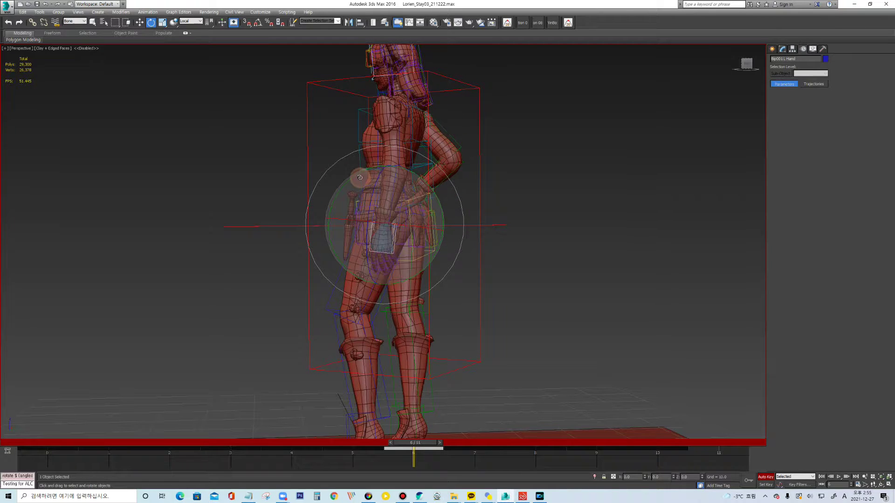
left_click_drag(416, 144, 357, 151)
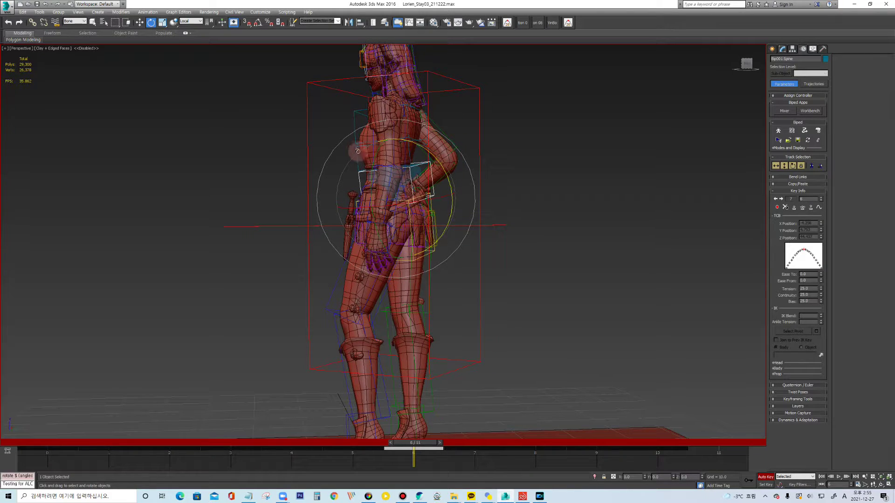
left_click(400, 131, "ctrl")
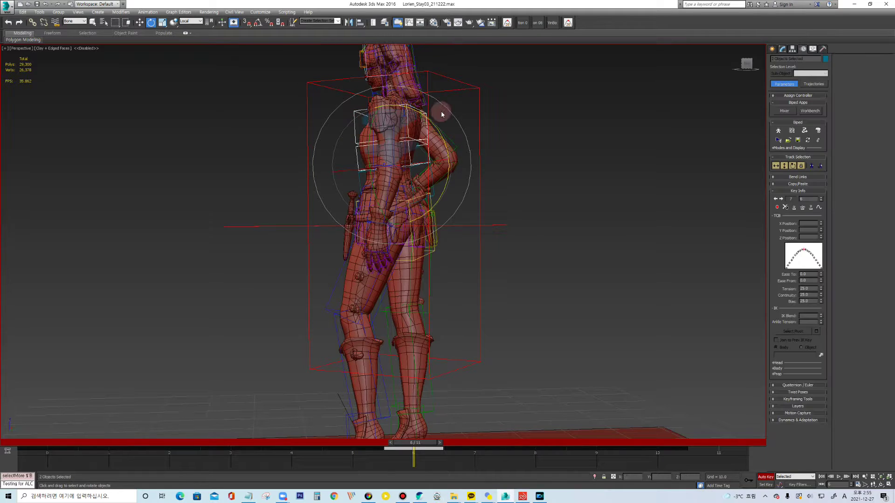
left_click_drag(426, 116, 428, 118)
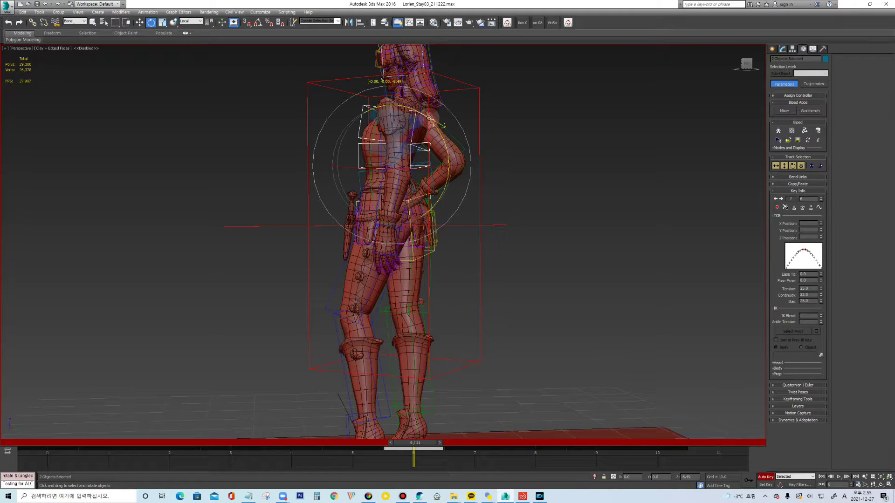
left_click(527, 160)
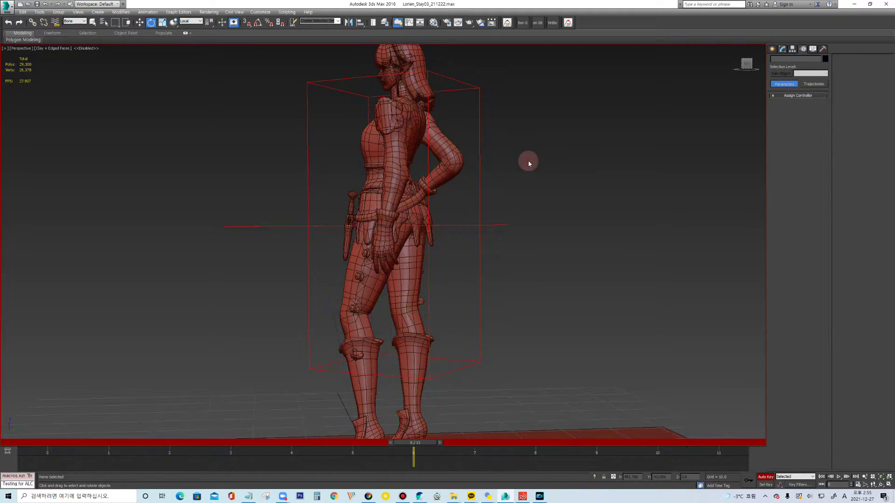
scroll(517, 142, "down", 5)
mouse_move(510, 149)
middle_mouse_down("alt")
mouse_move(642, 149)
mouse_move(573, 146)
middle_mouse_up("alt")
Step: Frame the character from the front, briefly show the bones to pick the head, then hide them
mouse_move(468, 156)
middle_mouse_down()
mouse_move(483, 180)
mouse_move(493, 127)
mouse_move(475, 138)
middle_mouse_up()
scroll(483, 180, "up", 2)
scroll(480, 176, "up", 1)
scroll(478, 112, "down", 2)
key("shift+b")
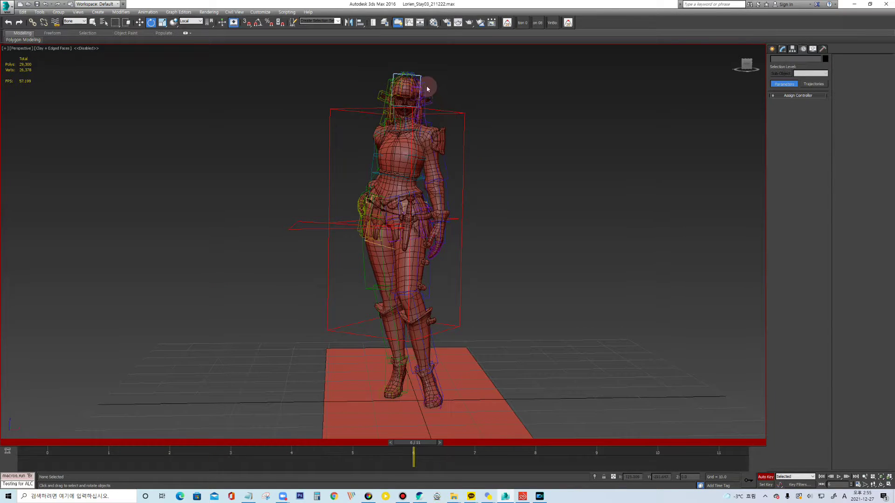
left_click(421, 75)
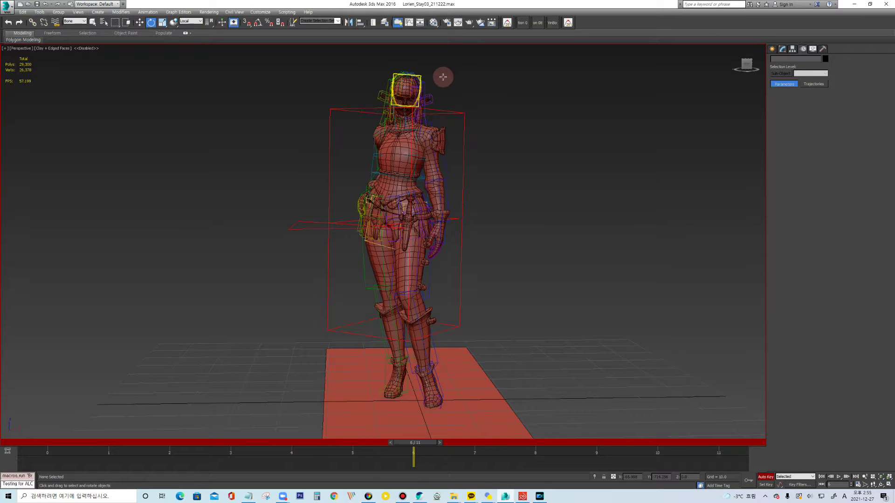
left_click(432, 65)
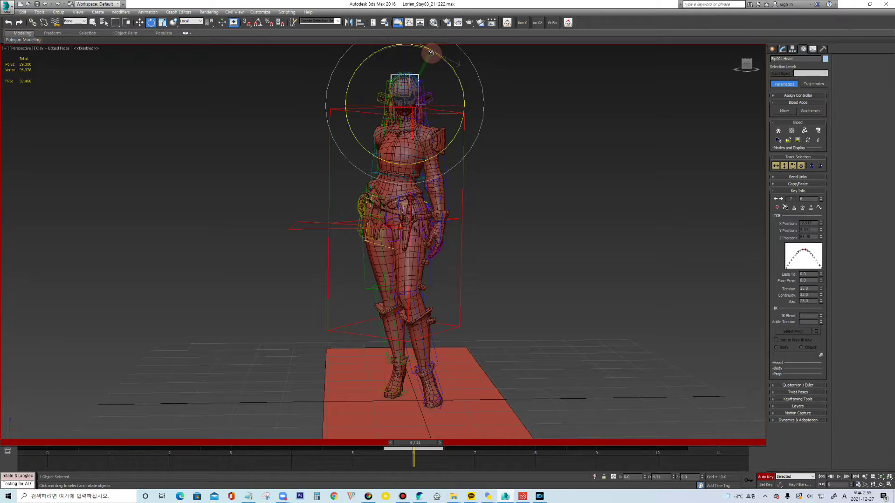
key("shift+b")
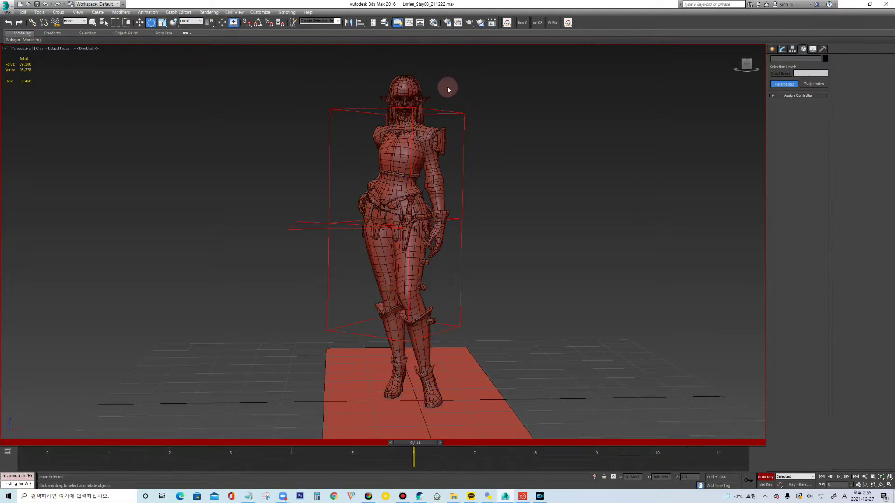
middle_click_drag(477, 108, 479, 106, "alt")
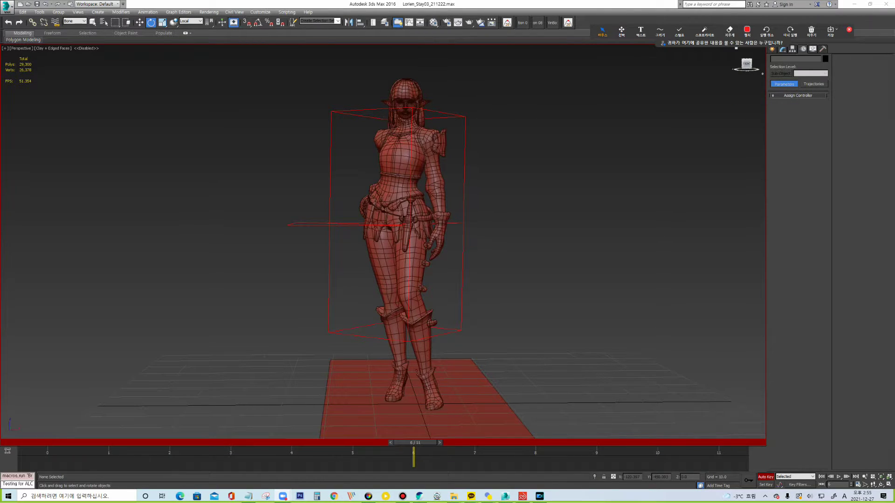
Step: Sketch red guide lines along the shoulders, torso and leg, then return to frame 5
left_click(659, 30)
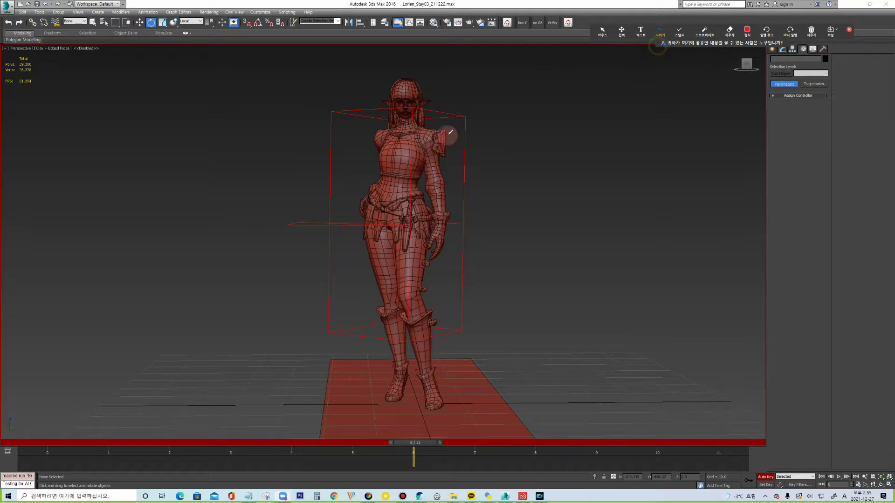
left_click_drag(332, 128, 465, 129)
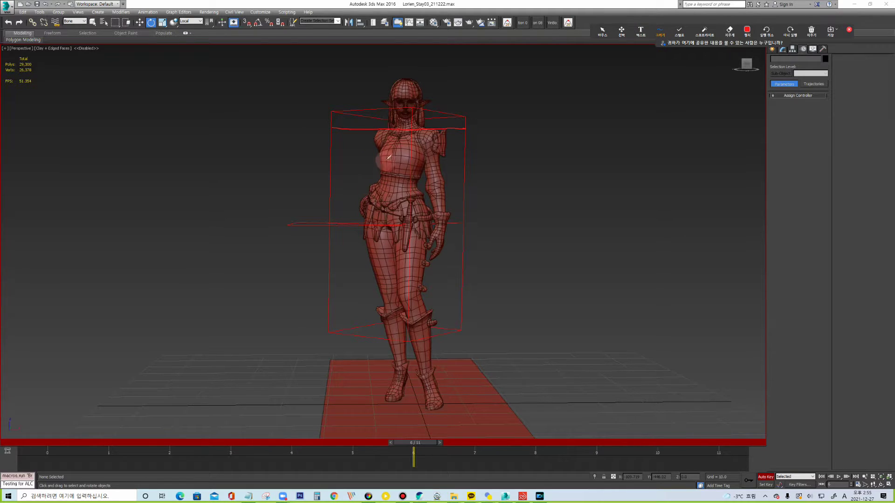
left_click_drag(380, 127, 354, 215)
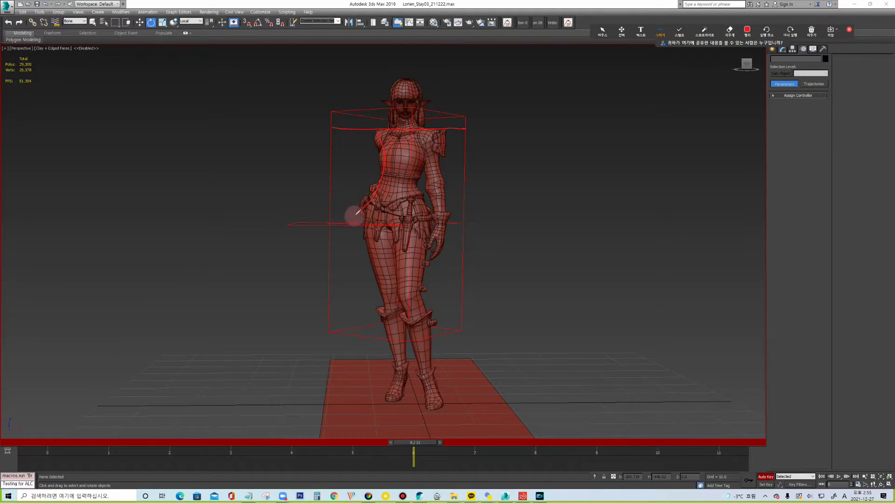
left_click_drag(376, 183, 390, 336)
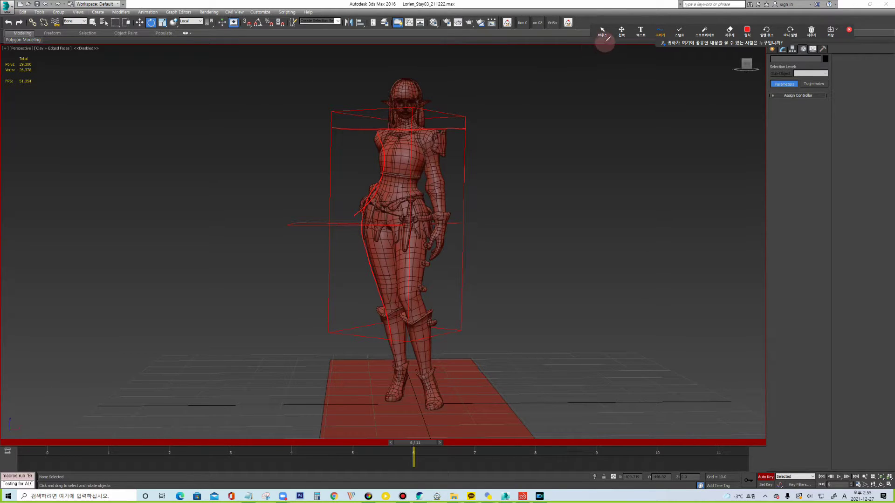
left_click(602, 32)
left_click_drag(413, 449, 373, 447)
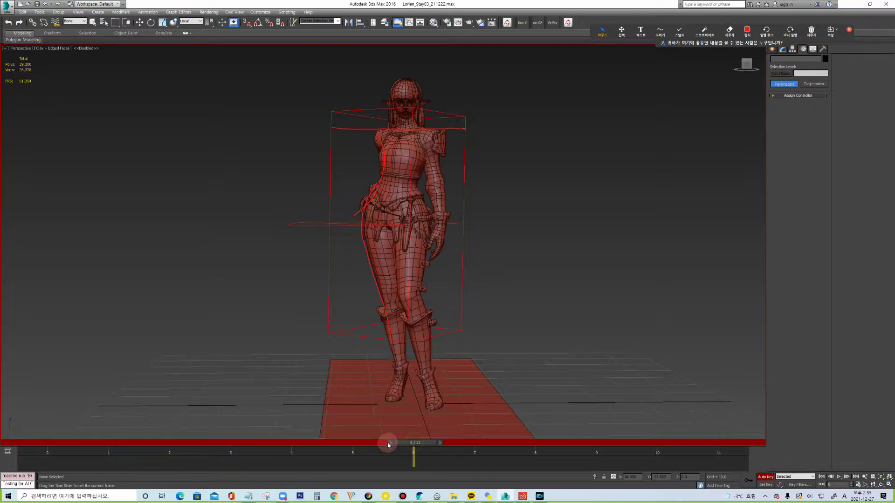
Step: Compare frames 5 and 6 from a side view, then show the biped bones and pick the left thigh
left_click(428, 447)
left_click_drag(427, 448, 346, 444)
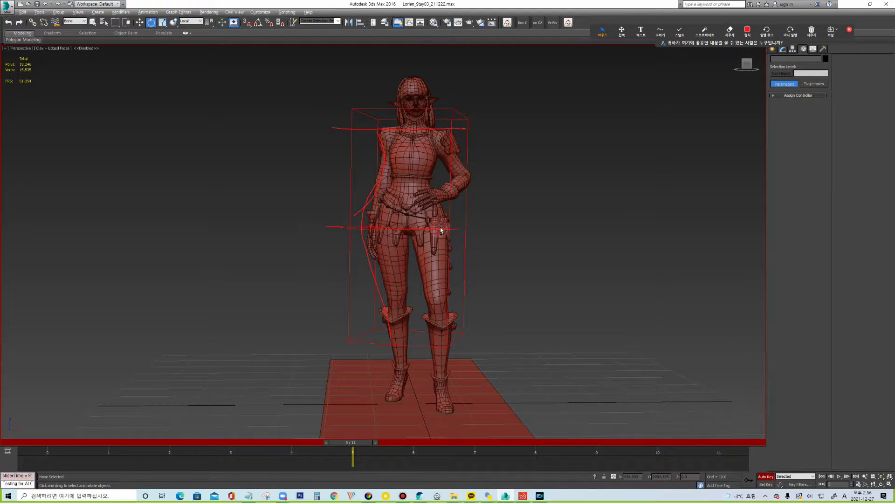
middle_click_drag(441, 230, 491, 226, "alt")
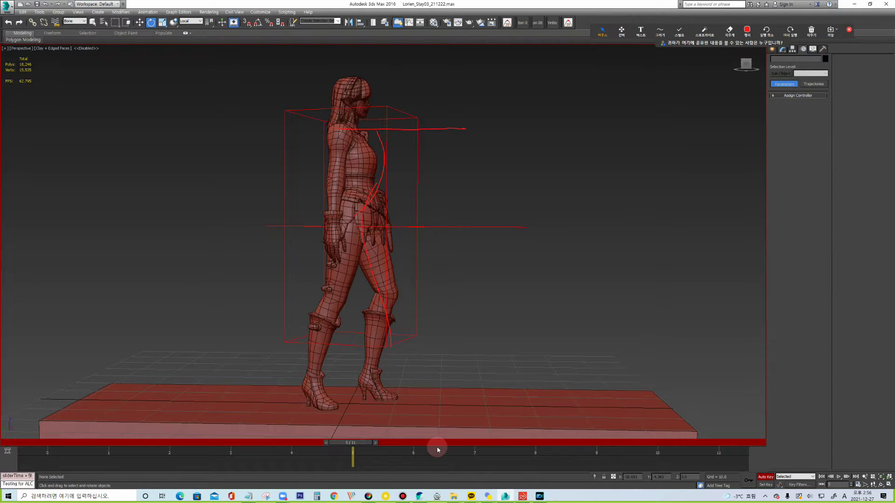
left_click(419, 443)
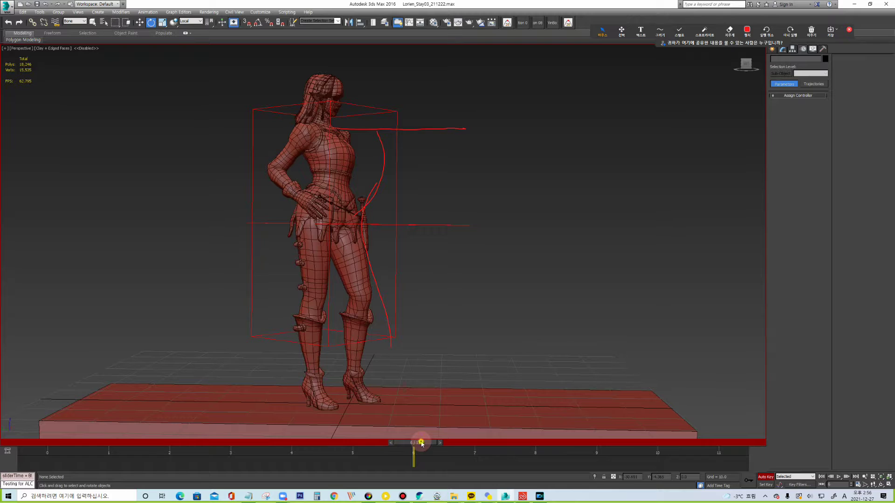
left_click_drag(421, 444, 374, 447)
key("e")
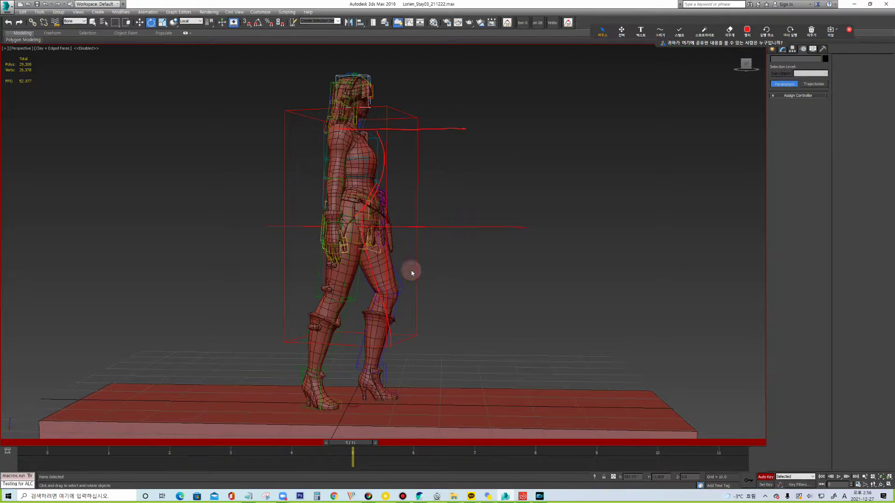
left_click(402, 285)
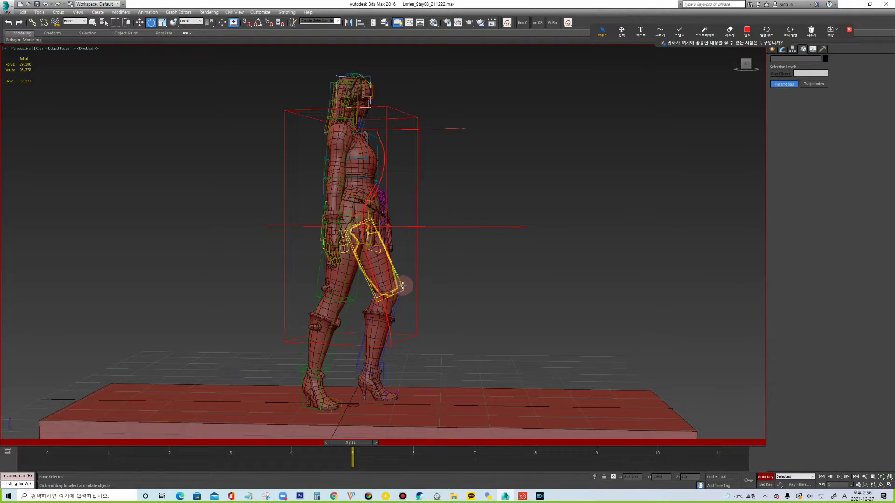
Step: Step back to frame 3 and orbit to a higher view from behind the character
key("comma")
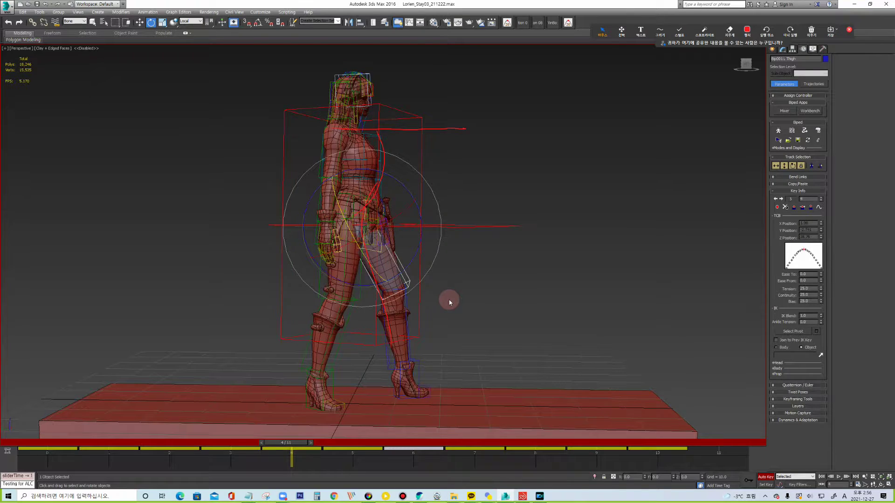
key("comma")
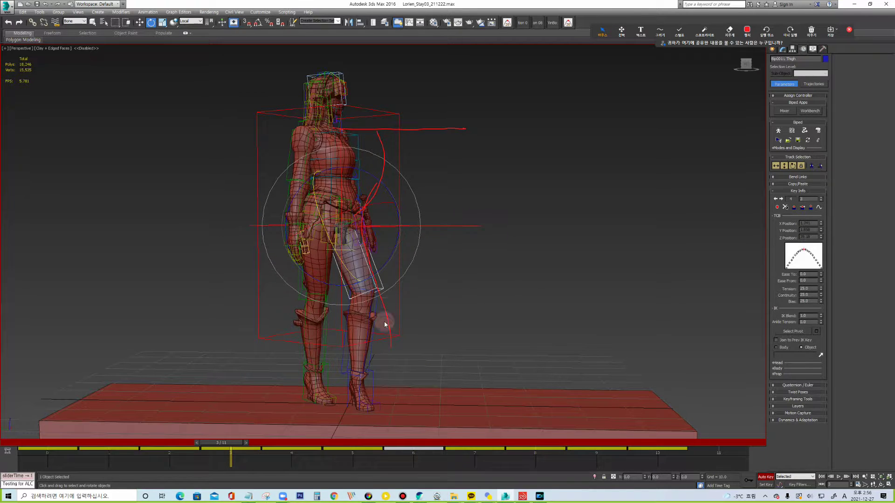
mouse_move(461, 290)
middle_mouse_down("alt")
mouse_move(457, 372)
mouse_move(456, 326)
mouse_move(450, 331)
middle_mouse_up("alt")
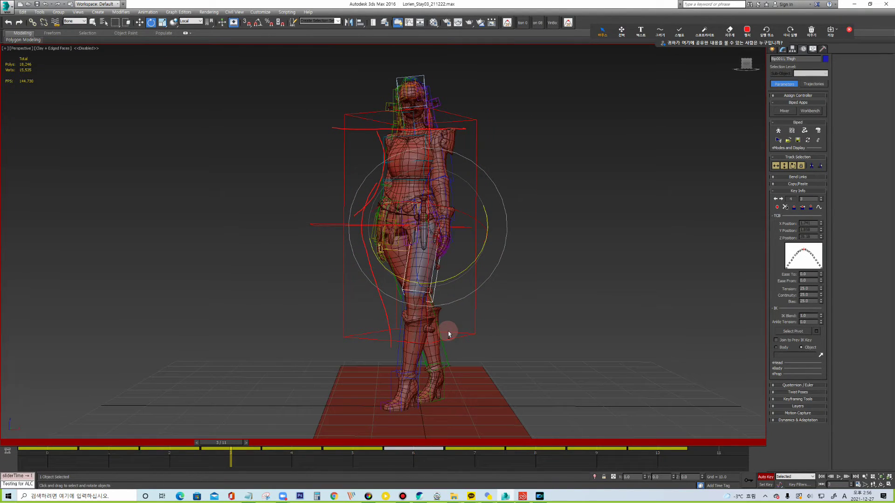
mouse_move(396, 283)
middle_mouse_down("alt")
mouse_move(520, 279)
mouse_move(443, 262)
mouse_move(514, 110)
middle_mouse_up("alt")
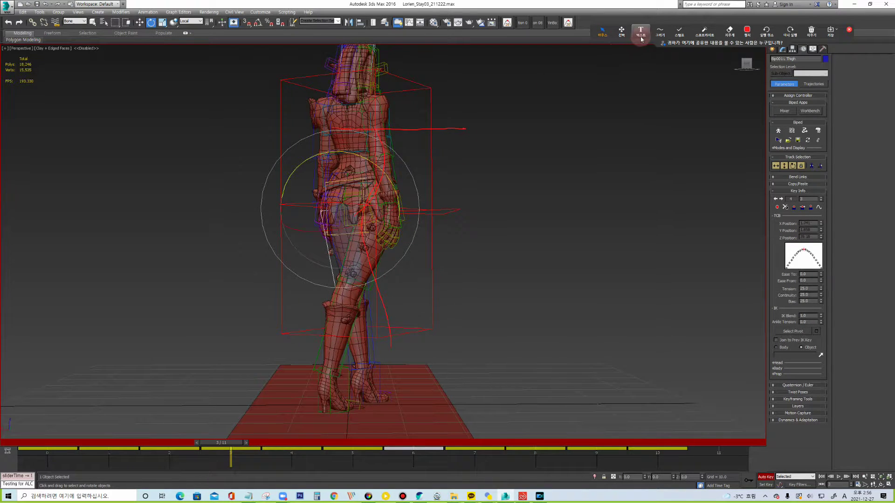
Step: Mark the character's leg with a red annotation stroke, then go to frame 2
left_click(660, 31)
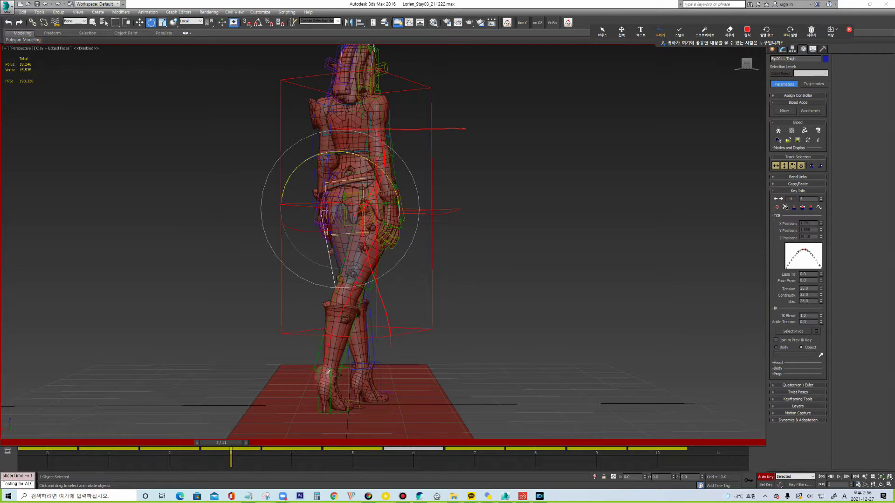
left_click_drag(357, 261, 385, 398)
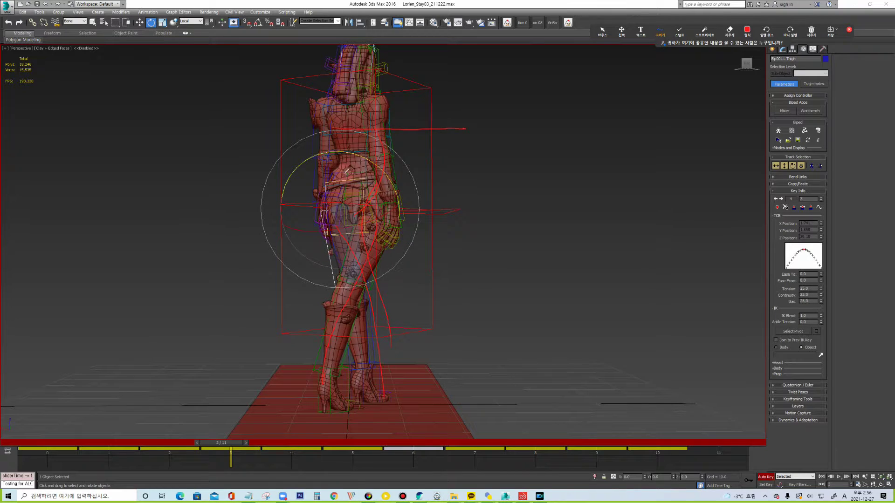
left_click(602, 31)
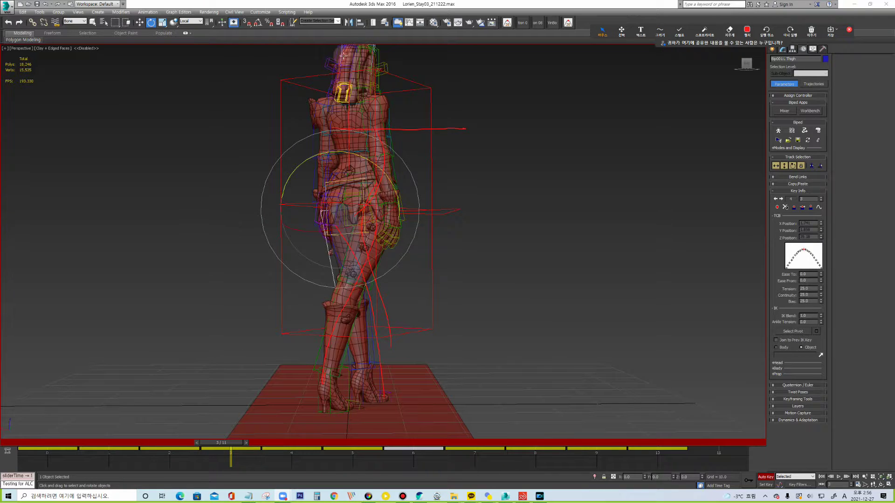
left_click(174, 445)
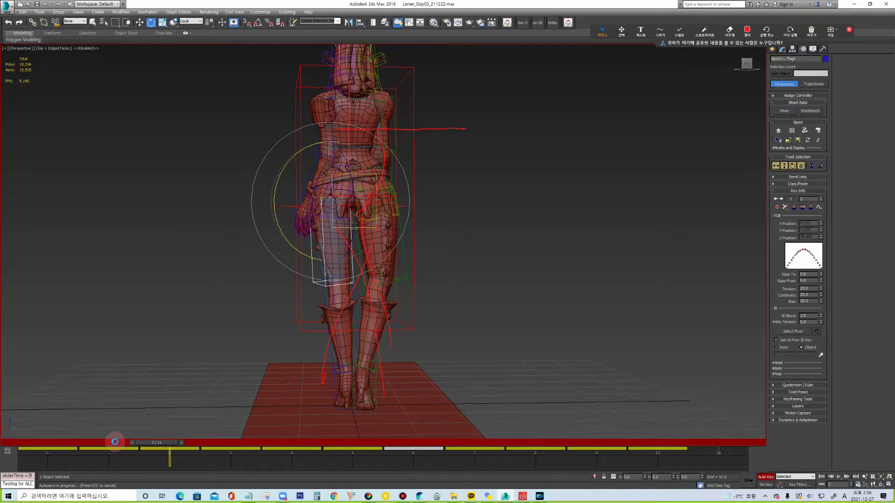
Step: Erase all annotations and draw a yellow annotation line up the character's back
left_click(812, 31)
left_click(812, 45)
left_click(660, 31)
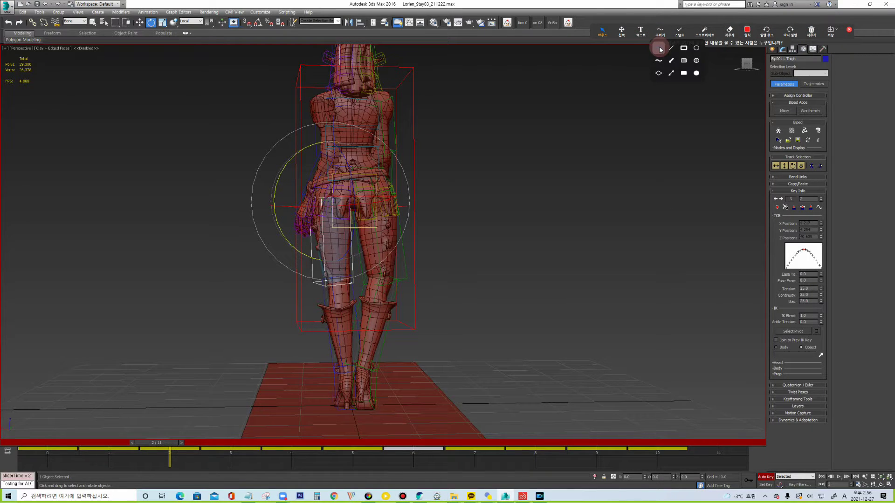
left_click(660, 49)
left_click(747, 30)
left_click(771, 51)
left_click_drag(352, 171, 352, 97)
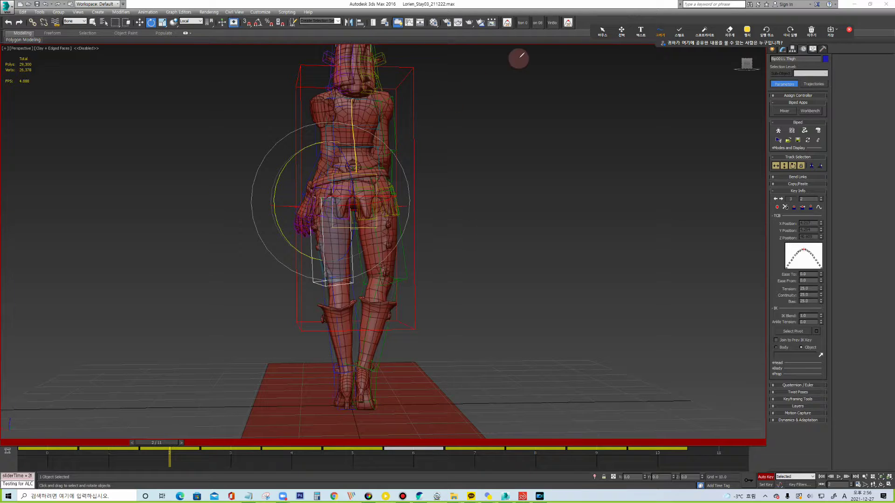
left_click(602, 31)
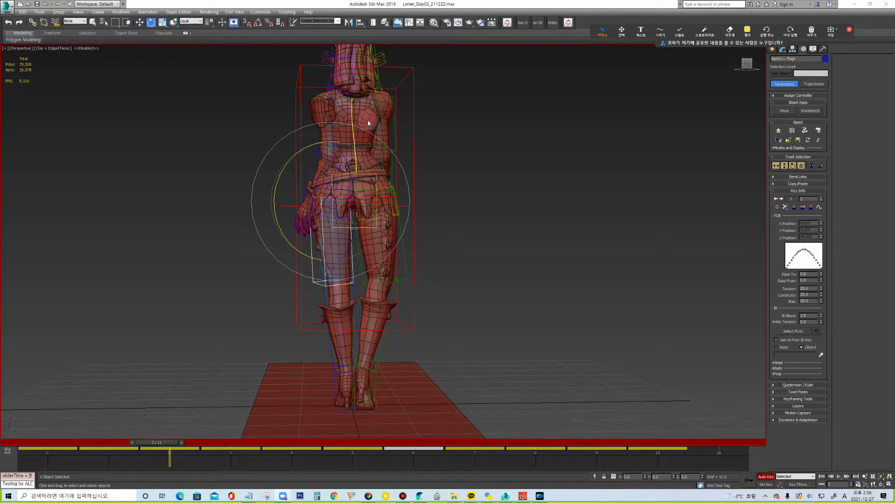
Step: Step the animation back through frame 1 to frame 0 with Rotate active
left_click(164, 443)
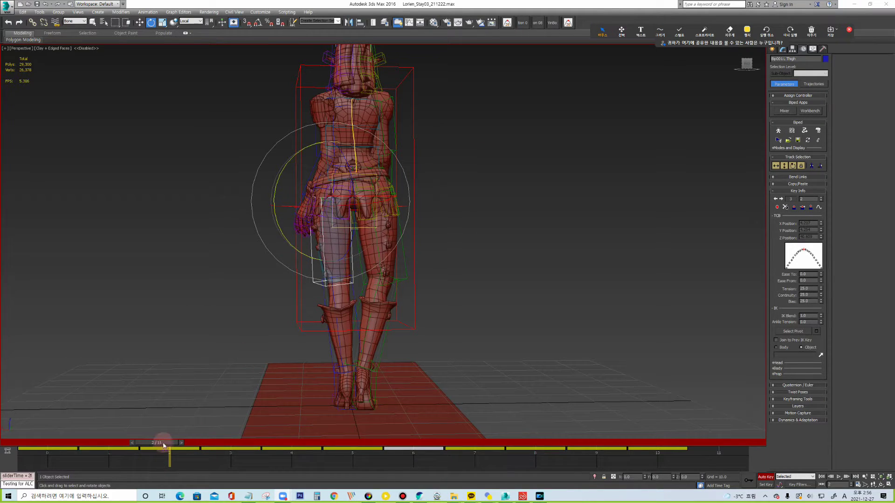
left_click(125, 443)
key("e")
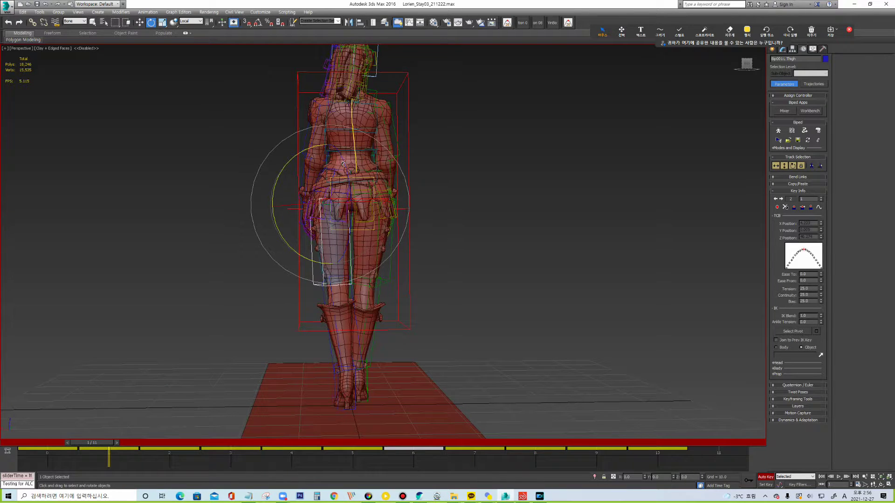
left_click(50, 444)
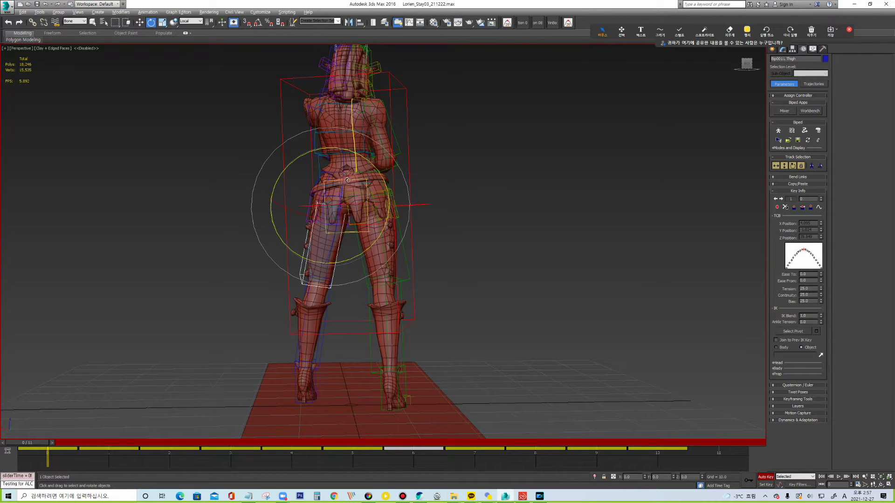
Step: Orbit to face the character and review the frame 4 and frame 5 poses
middle_click_drag(347, 180, 470, 184, "alt")
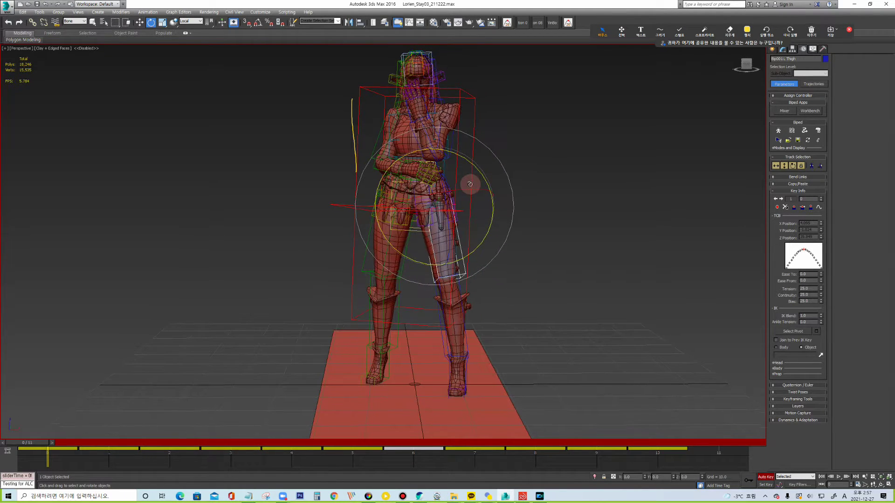
middle_click_drag(468, 186, 480, 186, "alt")
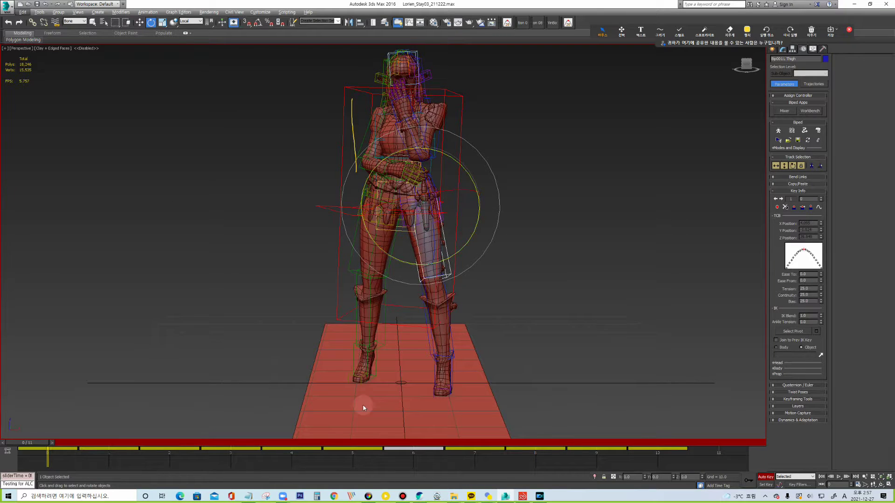
left_click(306, 444)
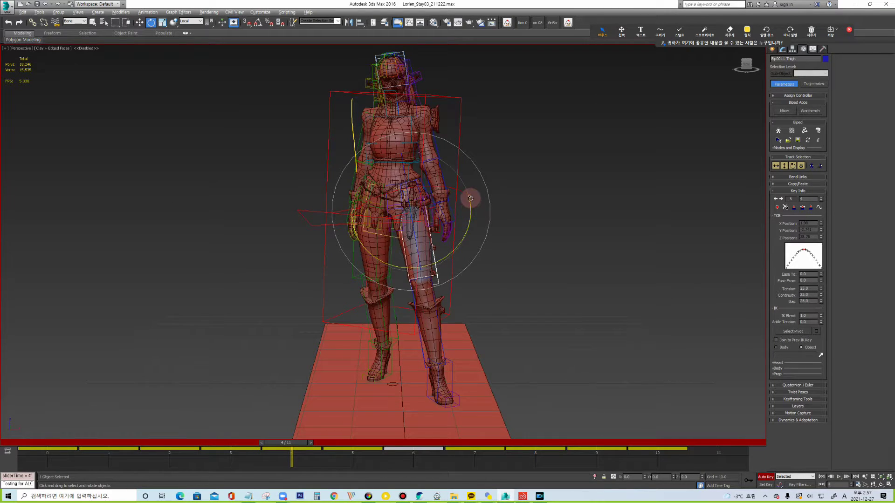
middle_click_drag(470, 198, 446, 227, "alt")
left_click(404, 345)
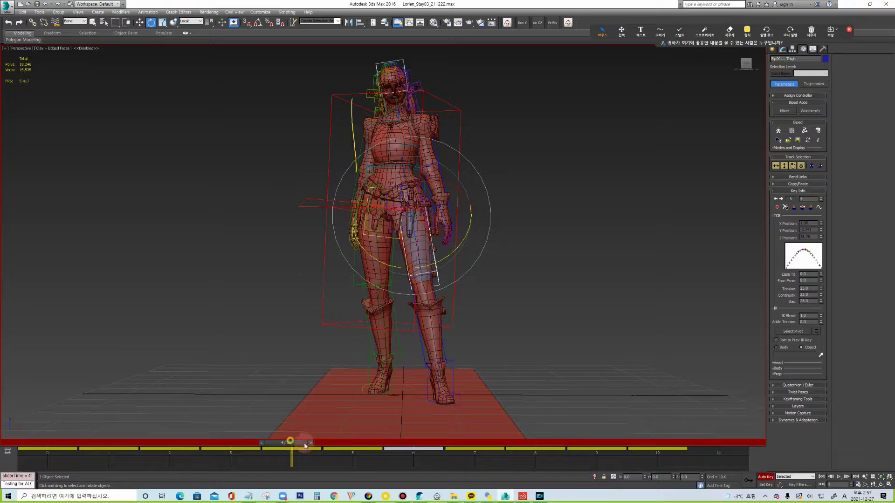
left_click_drag(305, 446, 355, 448)
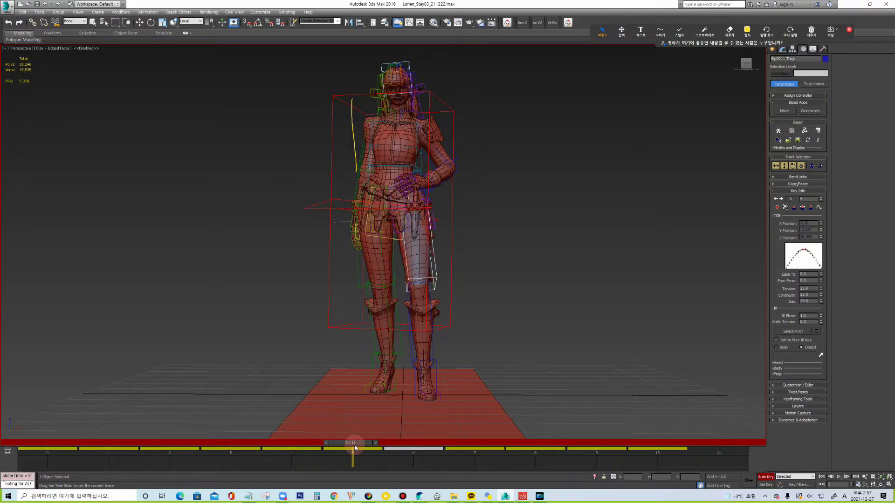
Step: Review frames 6 and 7, then settle on frame 6 with a higher view
left_click(421, 450)
key("e")
middle_click_drag(444, 256, 370, 476, "alt")
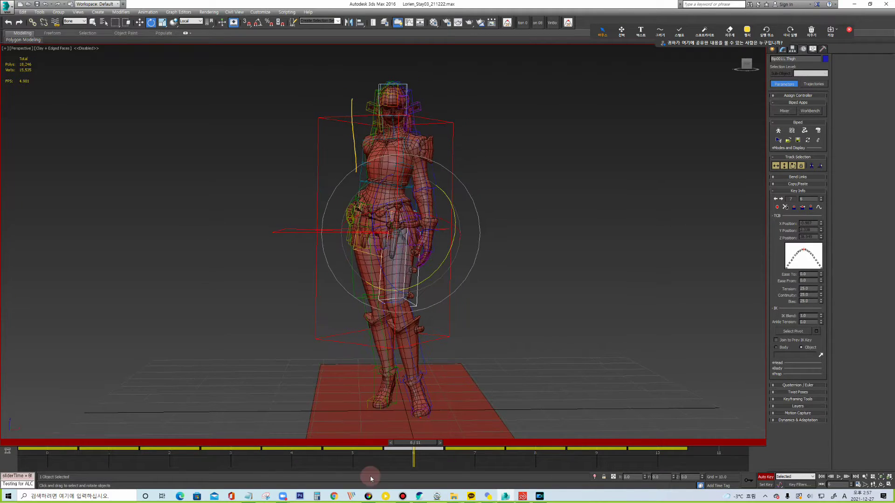
left_click_drag(420, 442, 493, 453)
key("e")
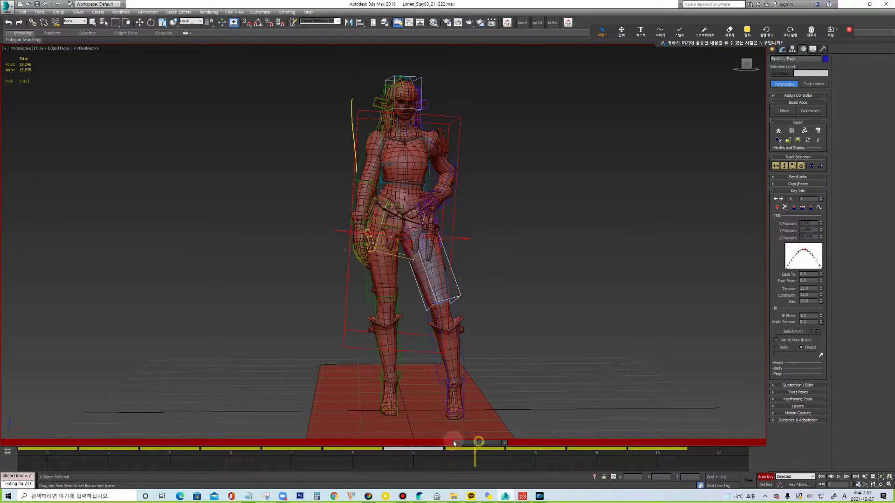
left_click_drag(477, 441, 414, 443)
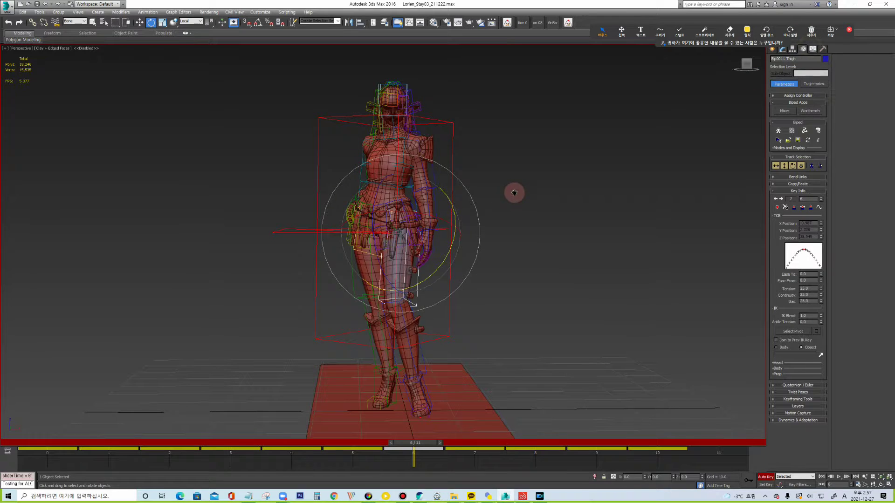
middle_click_drag(514, 192, 509, 189, "alt")
left_click(660, 30)
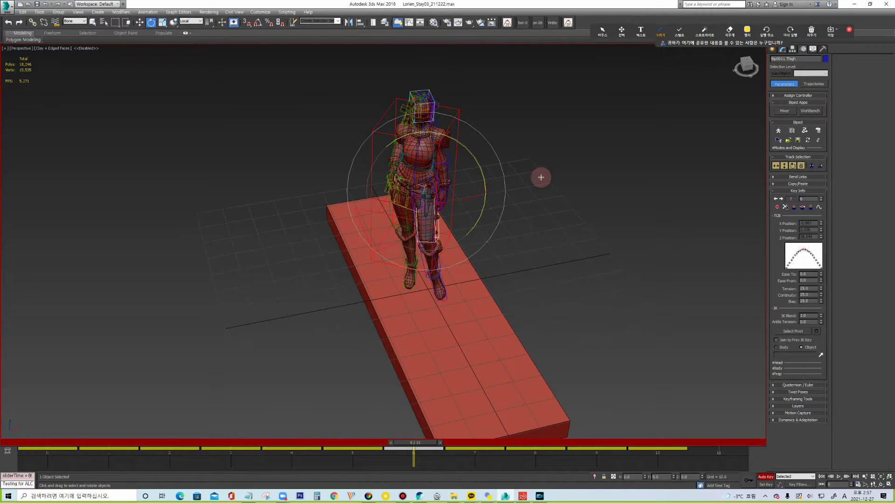
left_click_drag(300, 311, 541, 263)
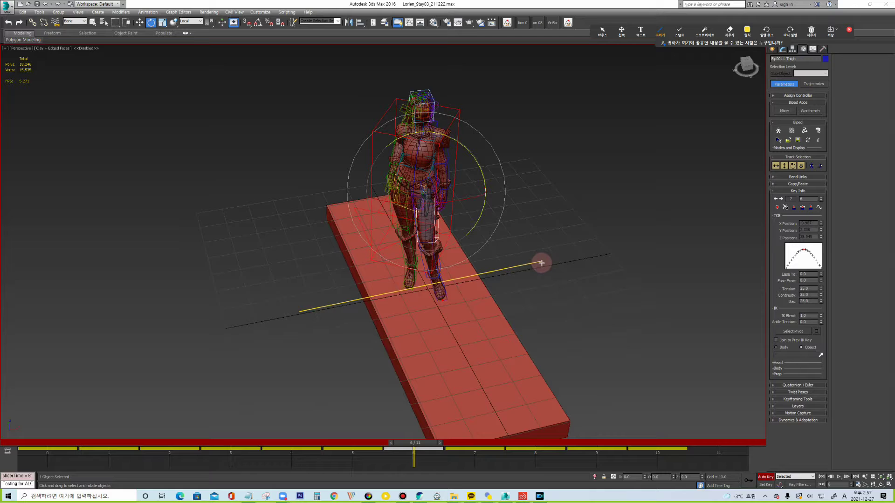
left_click_drag(377, 193, 473, 370)
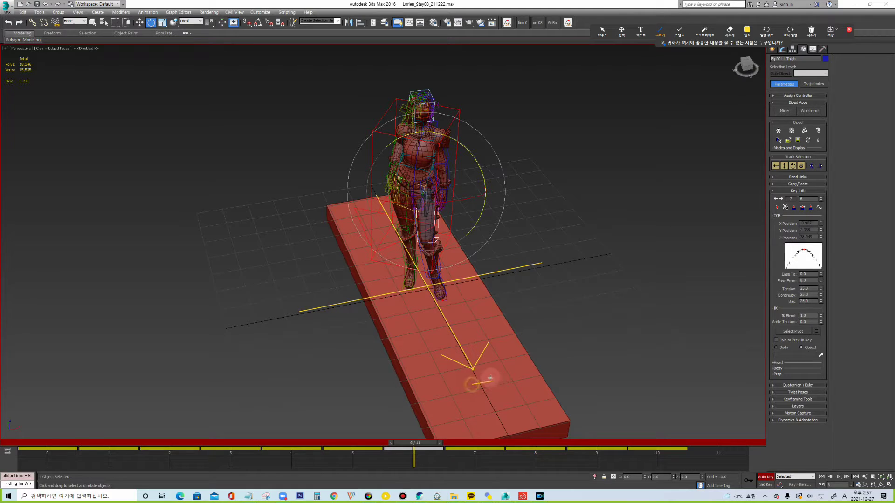
left_click_drag(477, 386, 479, 427)
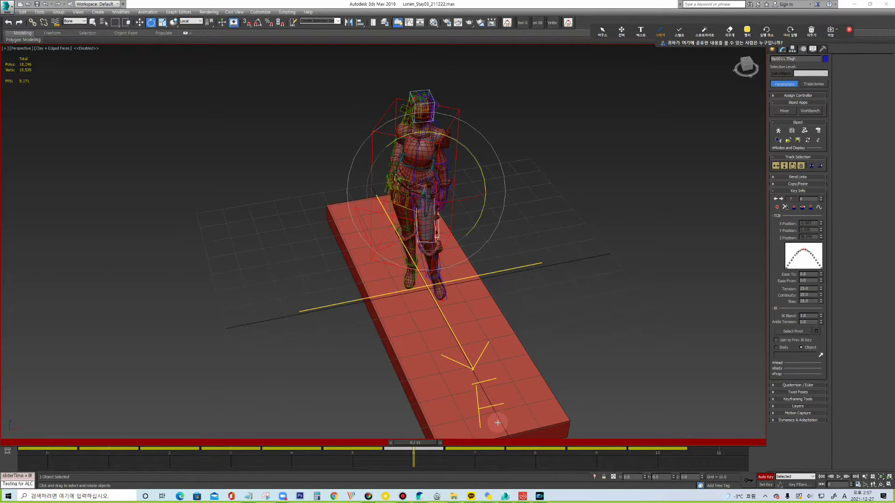
mouse_move(422, 118)
left_mouse_down()
mouse_move(514, 308)
mouse_move(530, 281)
left_mouse_up()
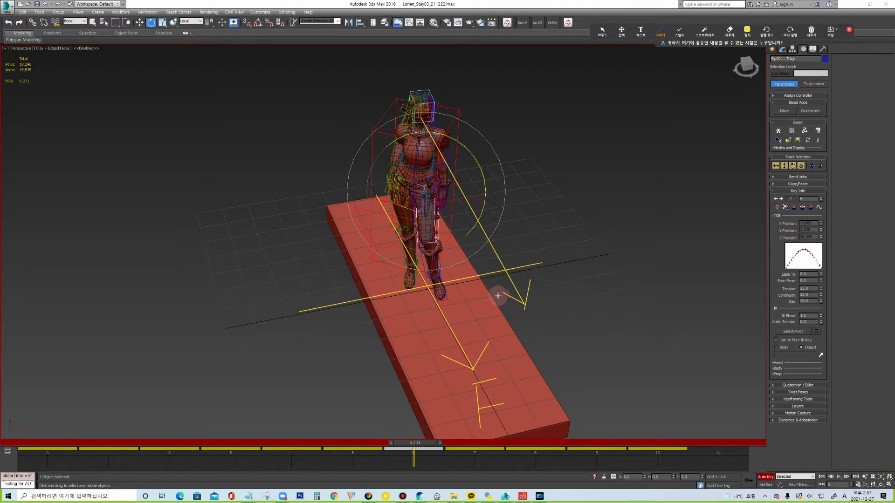
left_click(603, 31)
mouse_move(416, 445)
left_mouse_down()
mouse_move(475, 443)
mouse_move(377, 448)
left_mouse_up()
left_click_drag(312, 443, 60, 442)
left_click_drag(142, 442, 413, 442)
key("e")
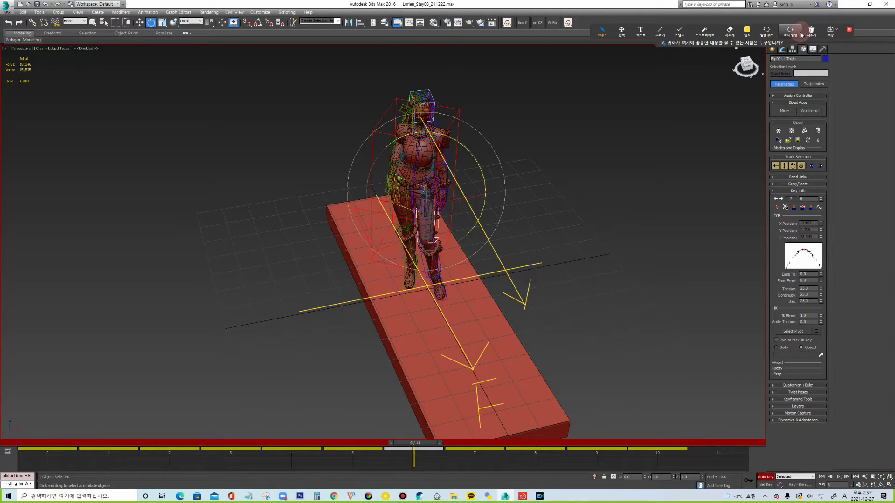
mouse_move(509, 274)
middle_mouse_down("alt")
mouse_move(489, 239)
mouse_move(438, 229)
mouse_move(430, 198)
mouse_move(444, 195)
middle_mouse_up("alt")
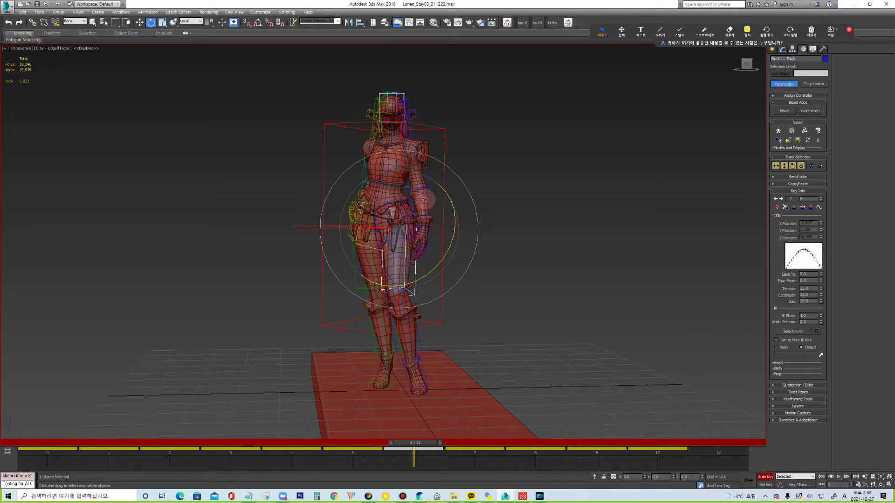
Step: Select the head bone, move to frame 7 and switch to Rotate
left_click(408, 97)
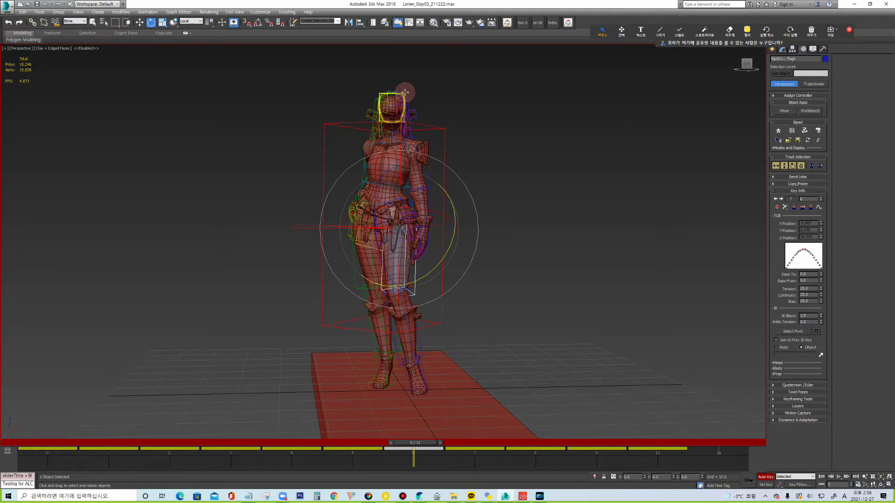
left_click(416, 442)
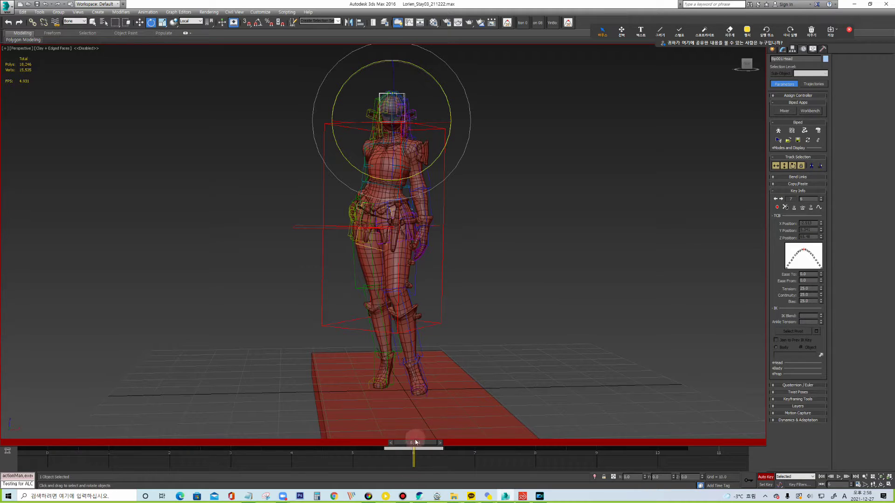
left_click_drag(410, 446, 474, 450)
key("e")
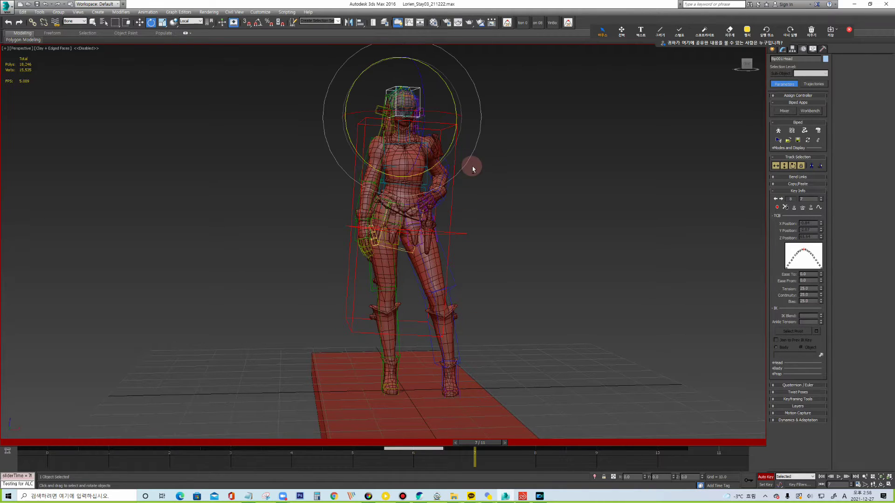
Step: Tilt the character's head from a frontal view, then deselect it to show mesh only
middle_click_drag(474, 163, 443, 175, "alt")
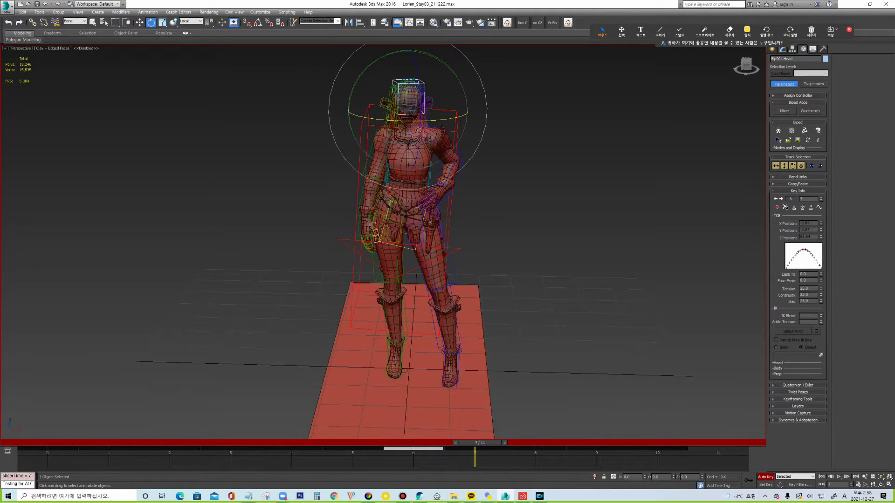
middle_click_drag(438, 117, 400, 113, "alt")
left_click_drag(382, 112, 458, 247)
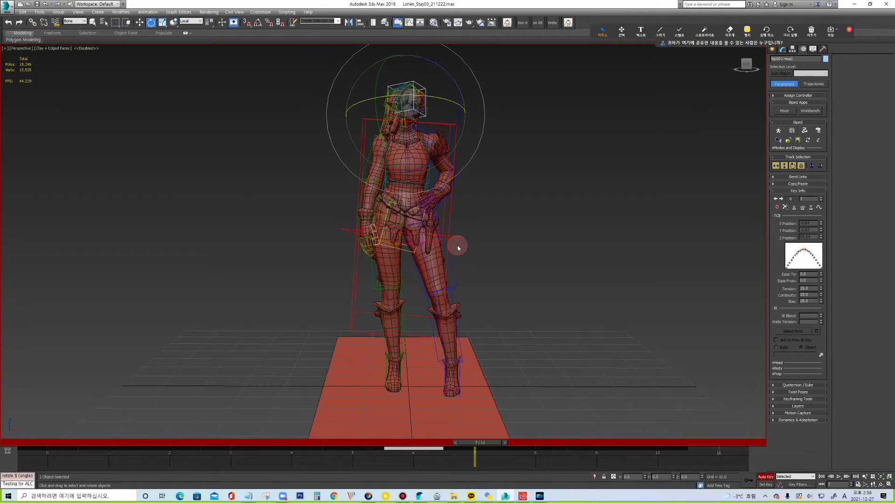
left_click(463, 126)
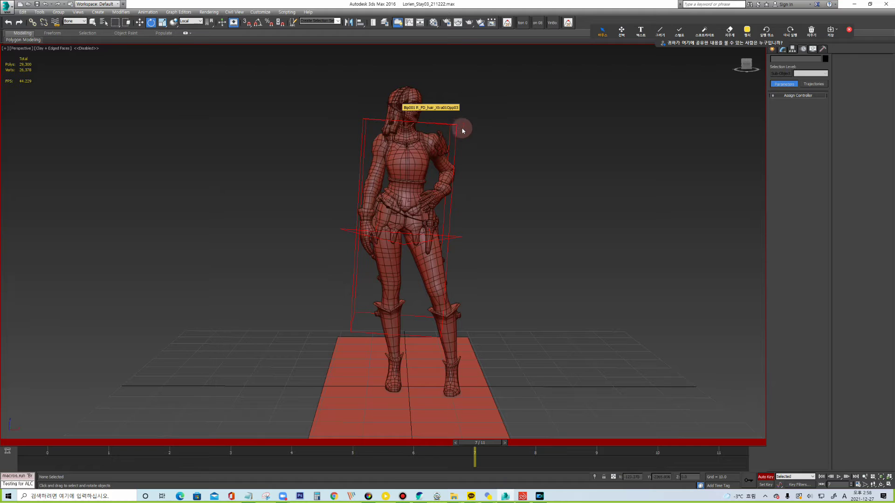
Step: Show the biped skeleton with Shift+B, select Bip001 Head and tilt it to a new angle
scroll(469, 140, "up", 2)
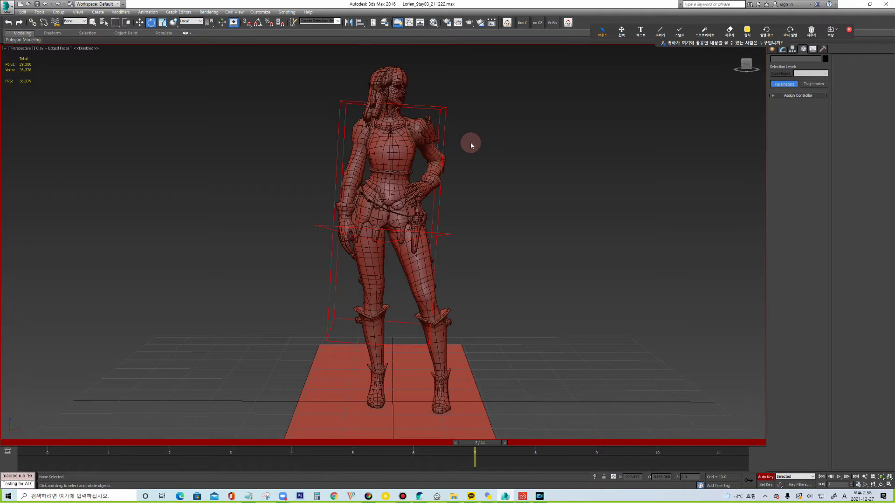
mouse_move(487, 137)
middle_mouse_down("alt")
mouse_move(433, 146)
mouse_move(497, 141)
middle_mouse_up("alt")
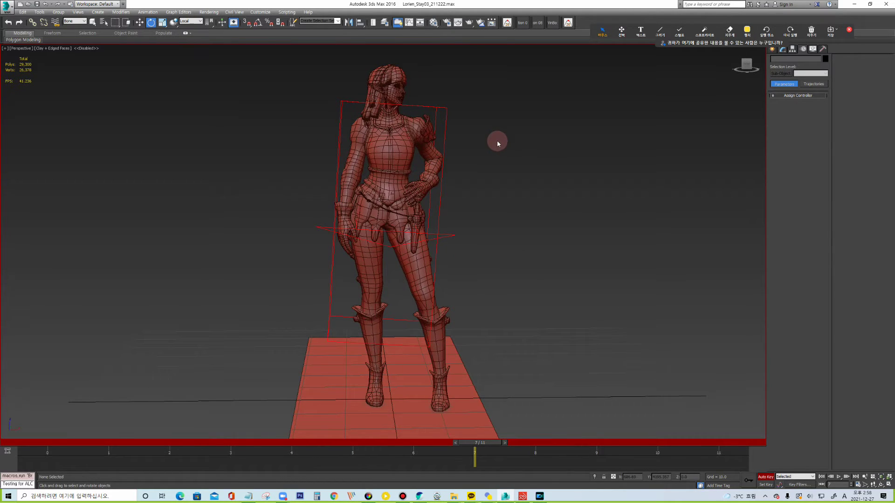
key("shift+b")
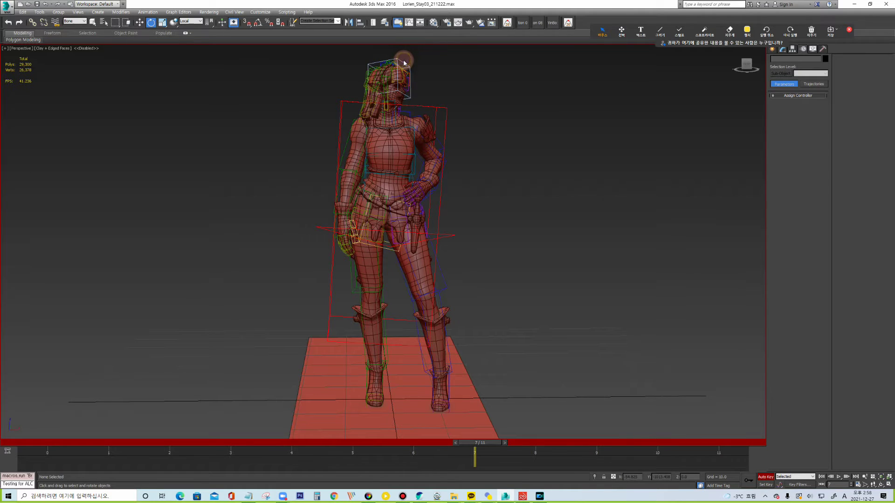
left_click(403, 61)
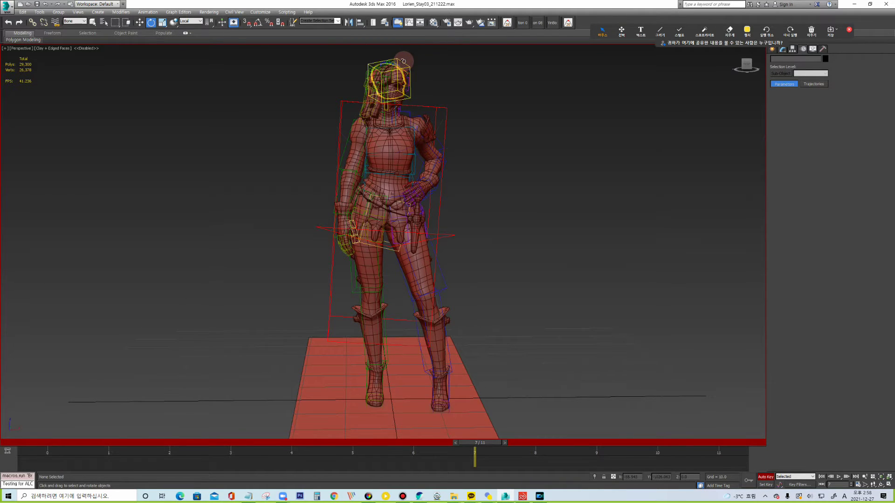
left_click(404, 61)
mouse_move(406, 64)
left_mouse_down()
mouse_move(422, 60)
mouse_move(423, 70)
left_mouse_up()
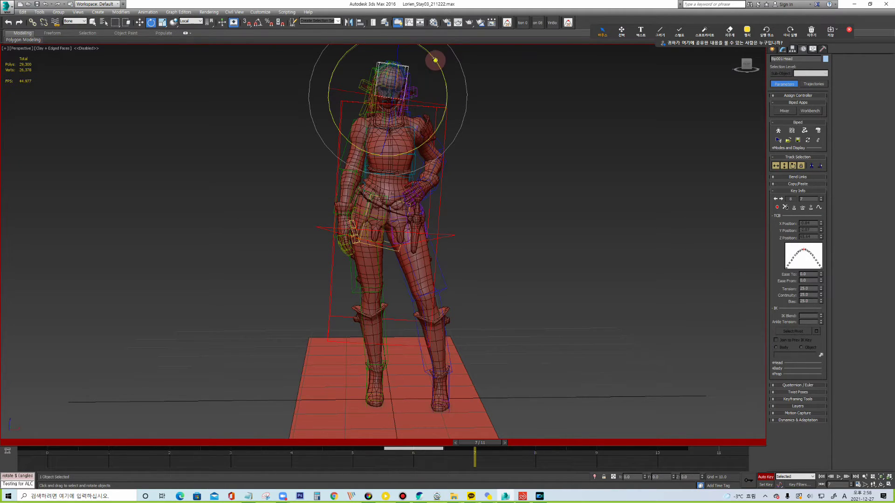
Step: Turn the whole biped about 48 degrees at the Bip001 pelvis root, then scrub back to the first frame
mouse_move(449, 75)
middle_mouse_down("alt")
mouse_move(472, 132)
mouse_move(761, 128)
middle_mouse_up("alt")
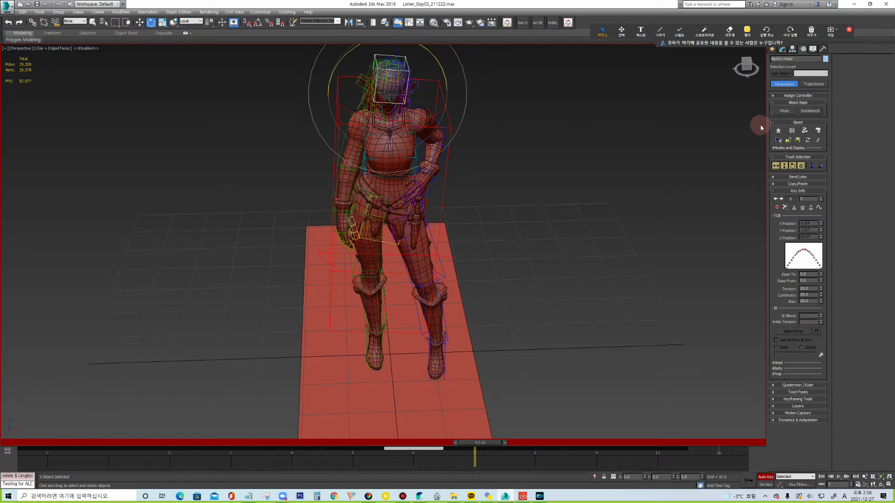
left_click(785, 166)
left_click(325, 190)
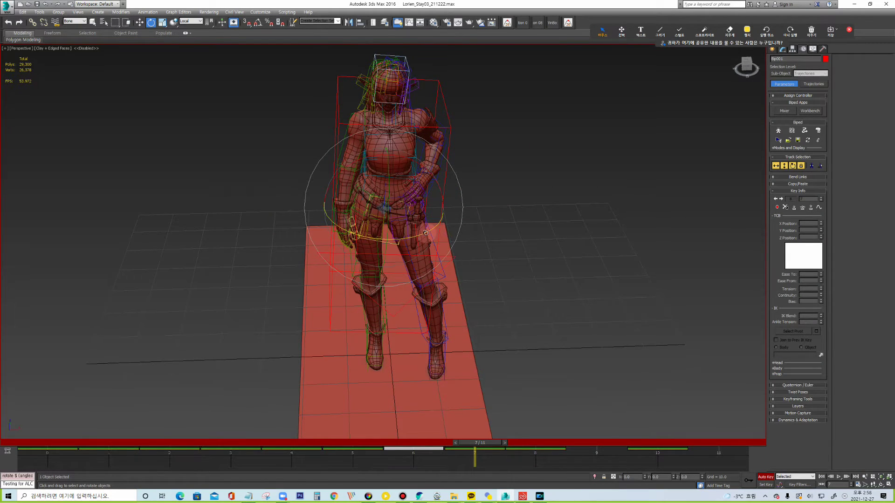
left_click_drag(424, 233, 394, 244)
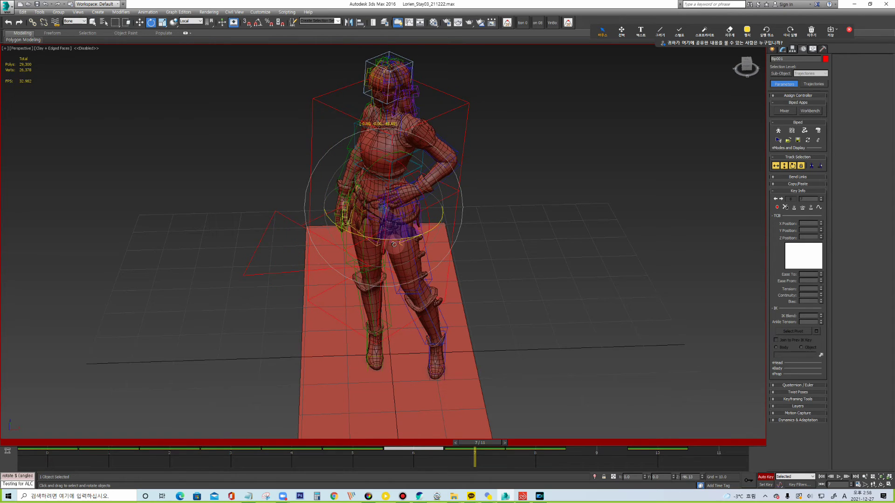
left_click_drag(394, 244, 381, 352)
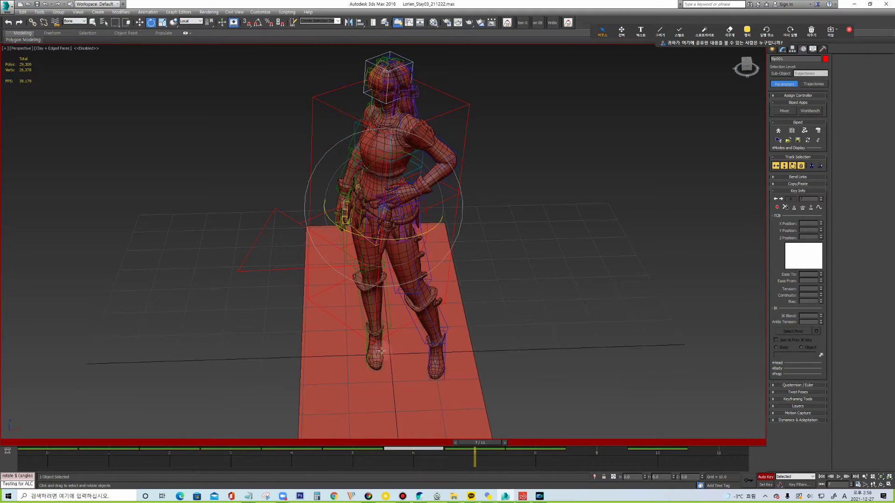
middle_click_drag(415, 250, 469, 346, "alt")
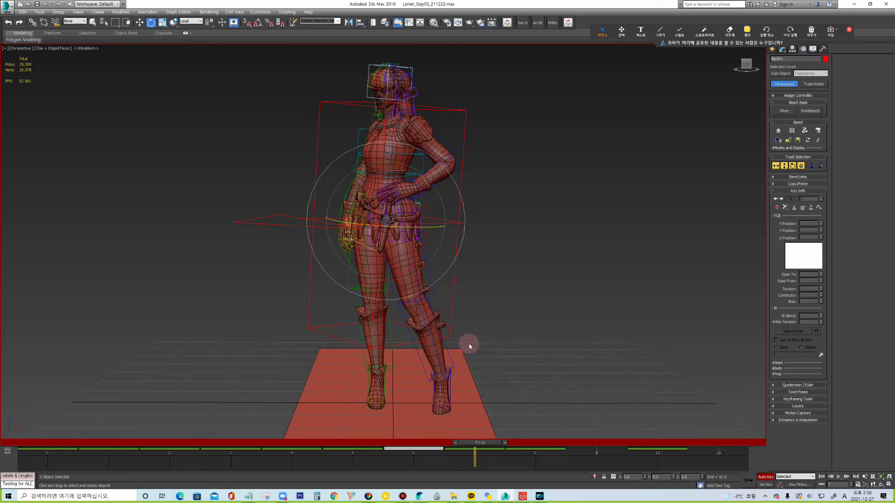
left_click_drag(480, 447, 123, 451)
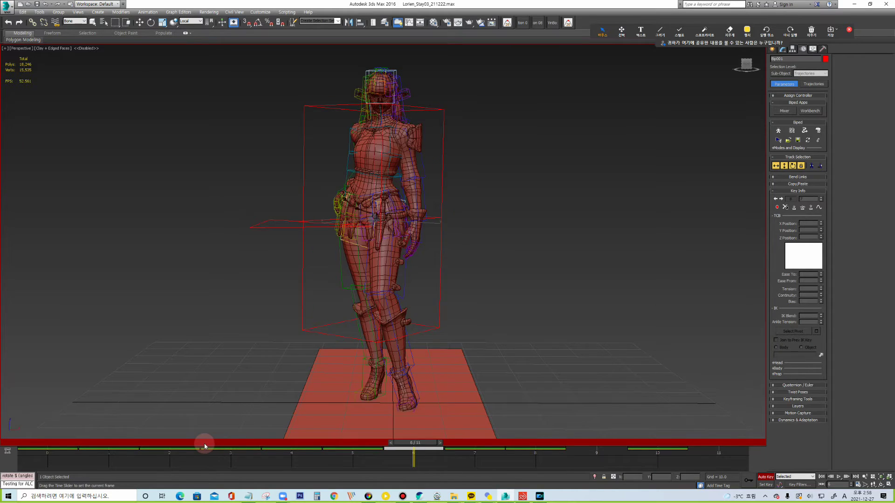
Step: Shift the pelvis to the right and tilt the upper body sideways
key("e")
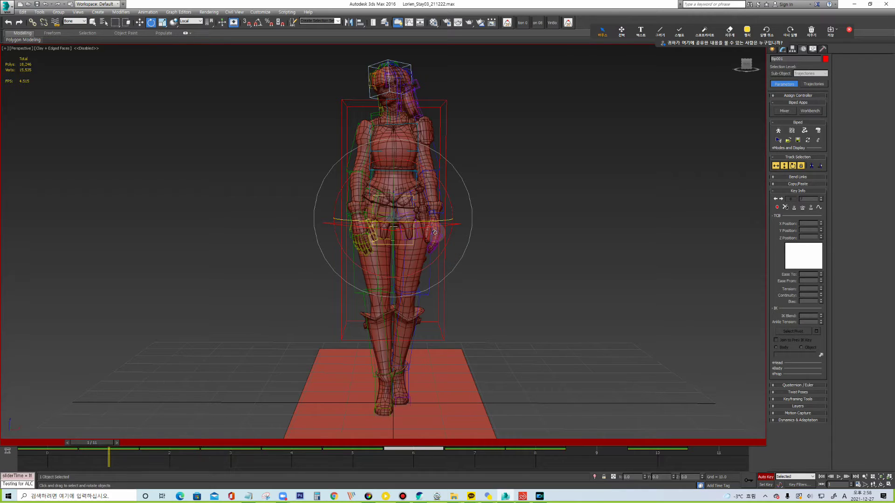
key("w")
left_click_drag(443, 219, 460, 219)
key("e")
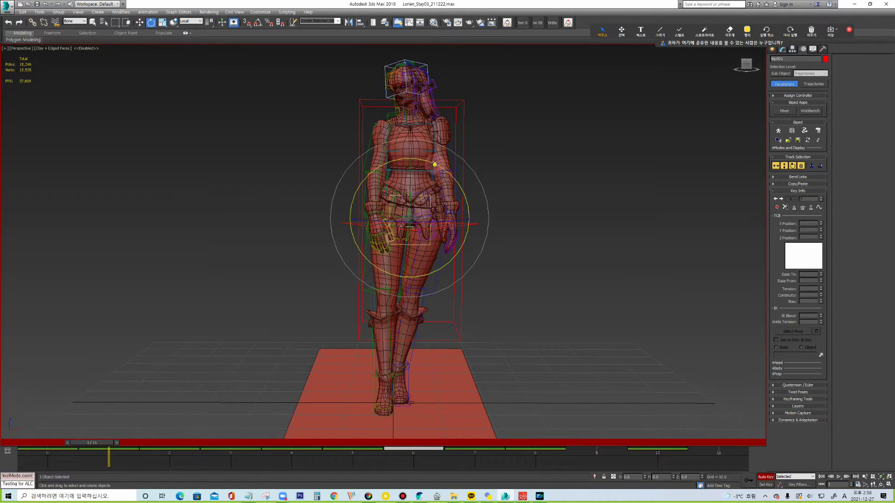
left_click_drag(434, 164, 429, 175)
Step: Bend the two spine bones slightly and tilt the head to a new angle
left_click(427, 159)
left_click(385, 183)
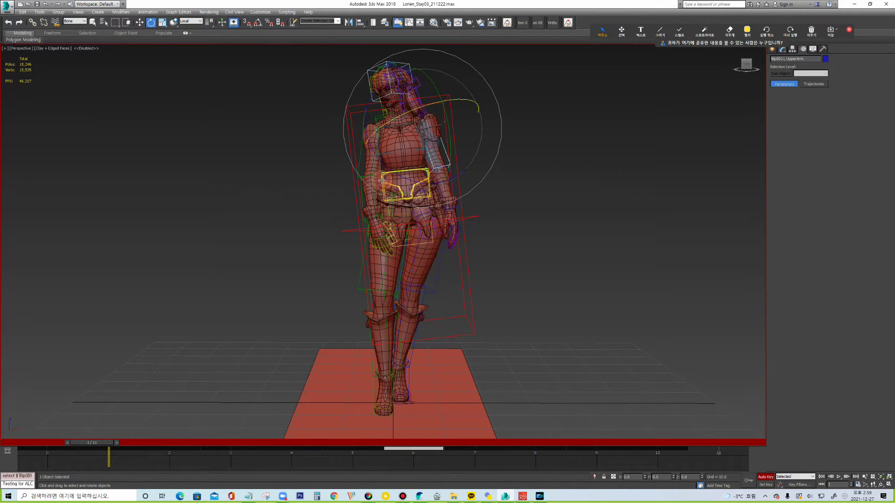
left_click(426, 159, "ctrl")
left_click_drag(424, 141, 420, 88)
left_click(420, 88)
left_click_drag(451, 55, 454, 58)
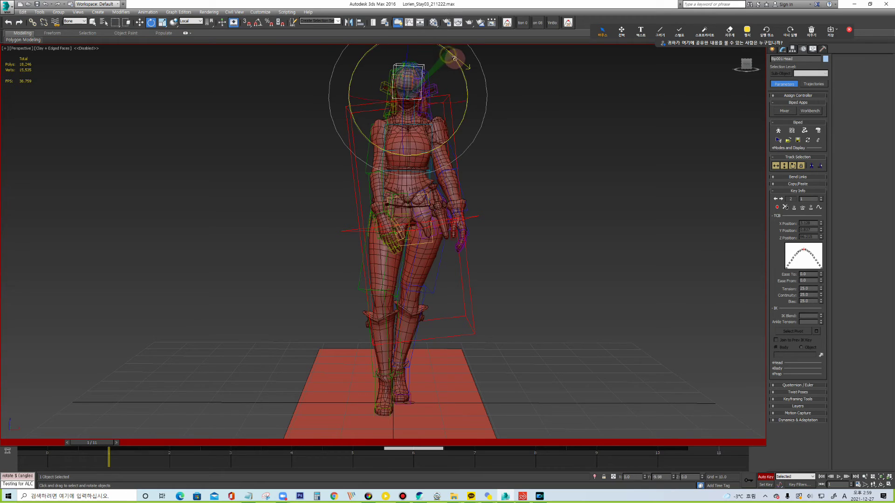
Step: Check from the side, go to frame 6 and deselect to show the mesh only
middle_click_drag(455, 58, 505, 128, "alt")
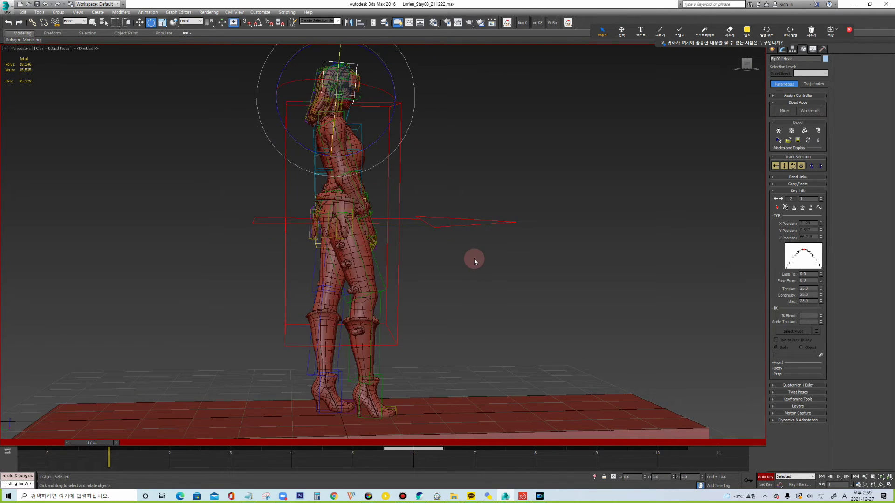
left_click(420, 446)
middle_click_drag(474, 230, 407, 231, "alt")
left_click(430, 224)
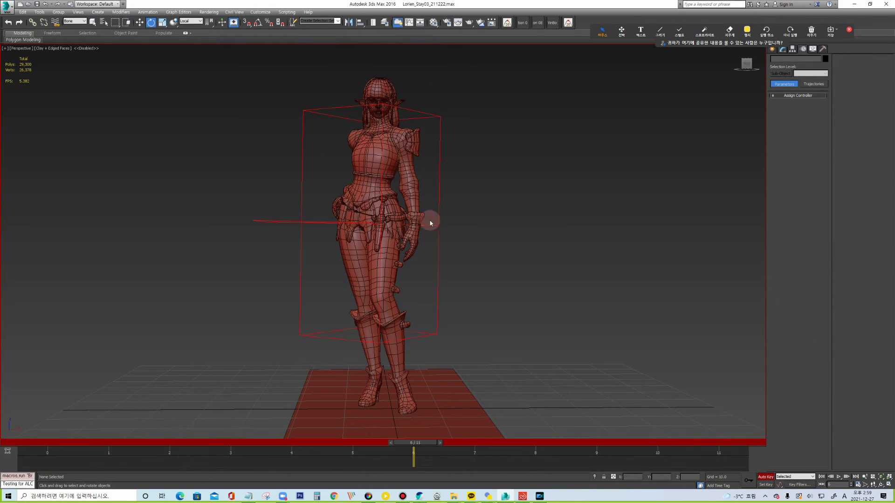
Step: Orbit the frame 6 mesh through three-quarter, back and elevated side views, then zoom in
middle_click_drag(422, 195, 447, 202, "alt")
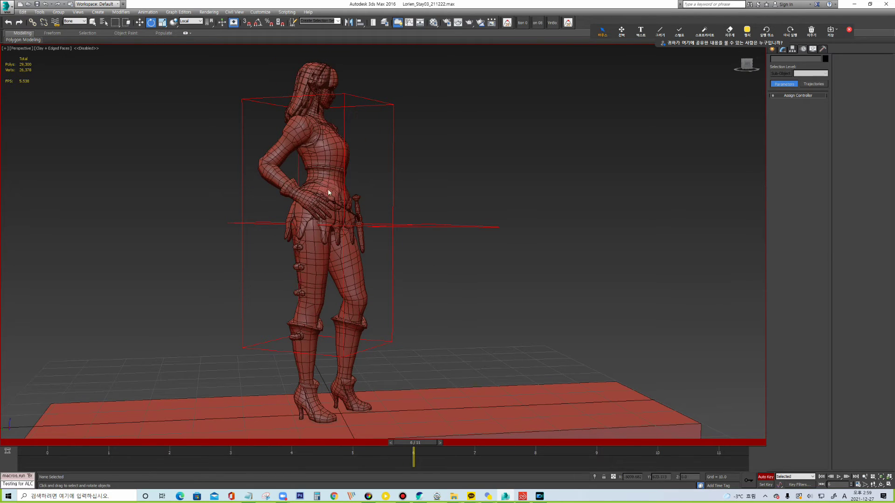
mouse_move(390, 245)
middle_mouse_down("alt")
mouse_move(594, 249)
mouse_move(515, 222)
mouse_move(489, 225)
middle_mouse_up("alt")
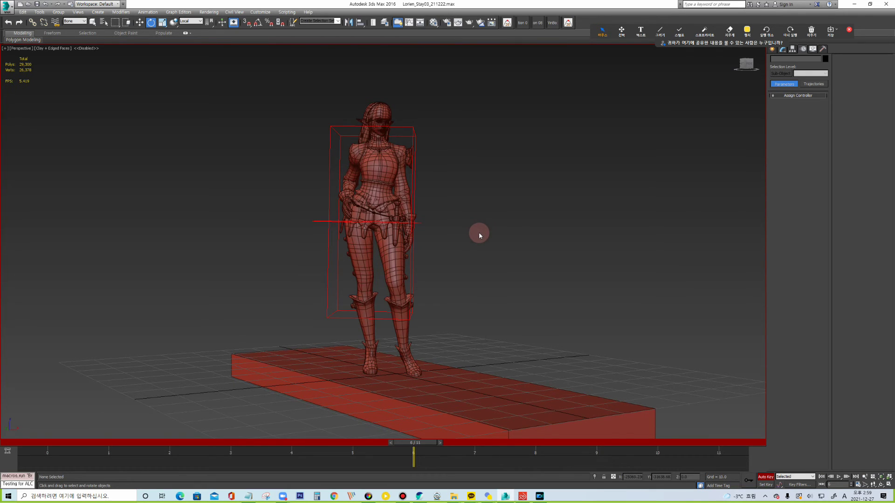
mouse_move(457, 242)
middle_mouse_down("alt")
mouse_move(499, 242)
mouse_move(489, 240)
middle_mouse_up("alt")
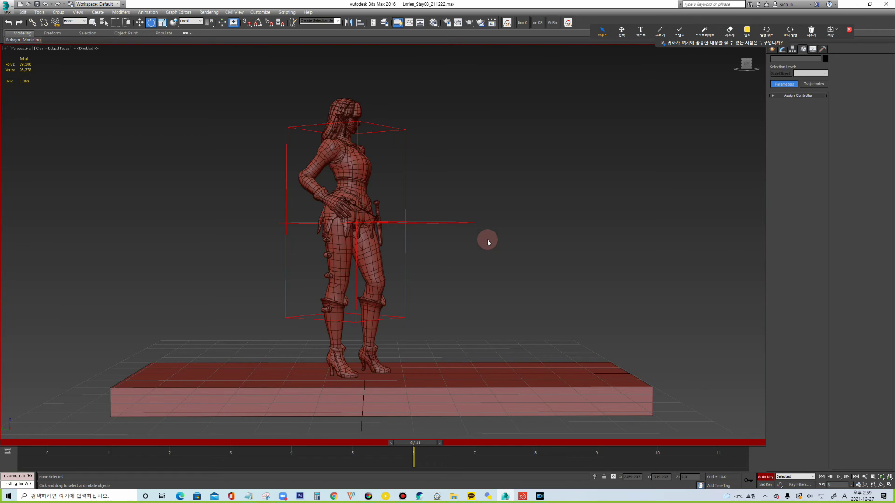
mouse_move(513, 226)
middle_mouse_down("alt")
mouse_move(441, 242)
mouse_move(401, 235)
mouse_move(496, 222)
mouse_move(520, 228)
middle_mouse_up("alt")
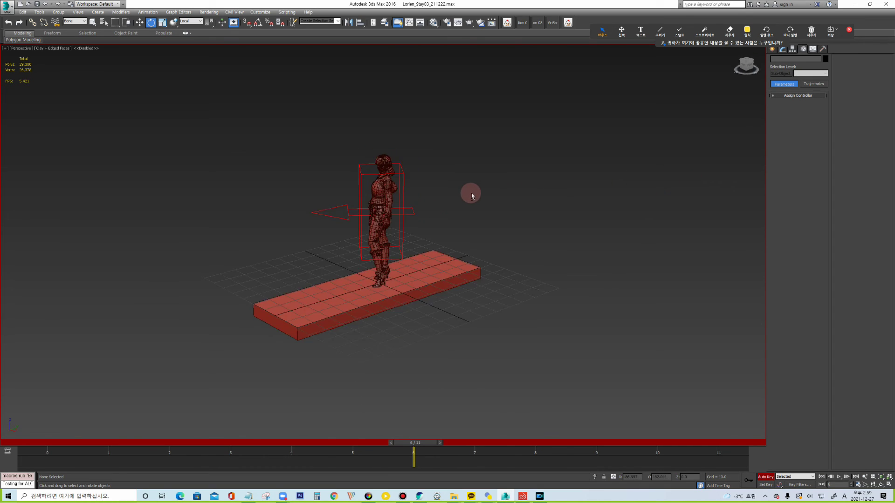
scroll(421, 177, "up", 5)
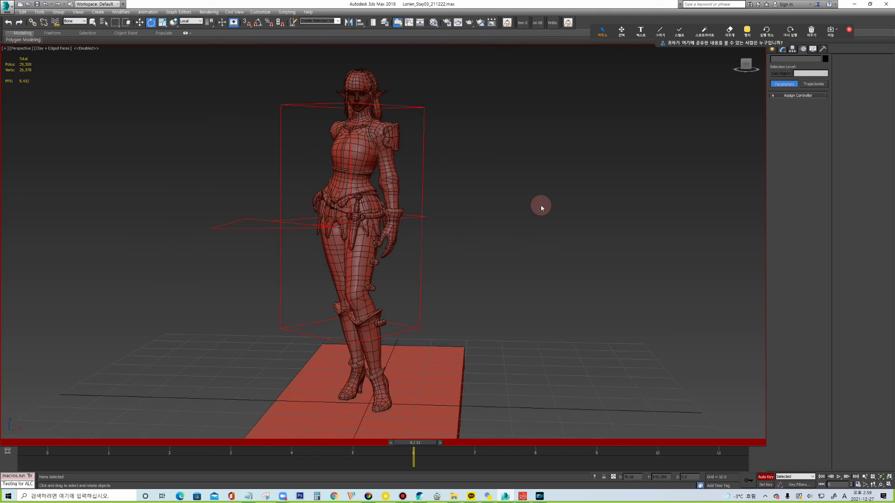